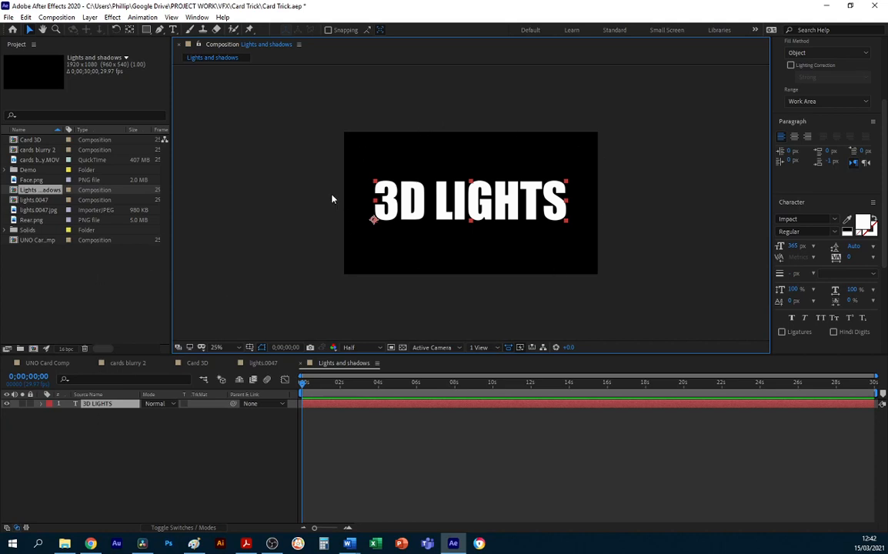
# Turn the 3D LIGHTS text into a 3D layer, with the layer's position and switches shown.
pyautogui.press('p')
pyautogui.click(191, 527)
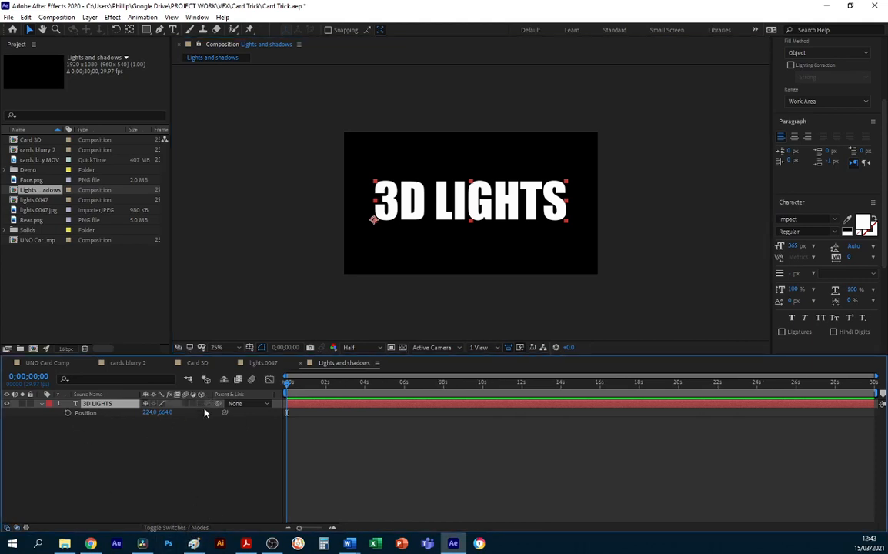
pyautogui.click(202, 404)
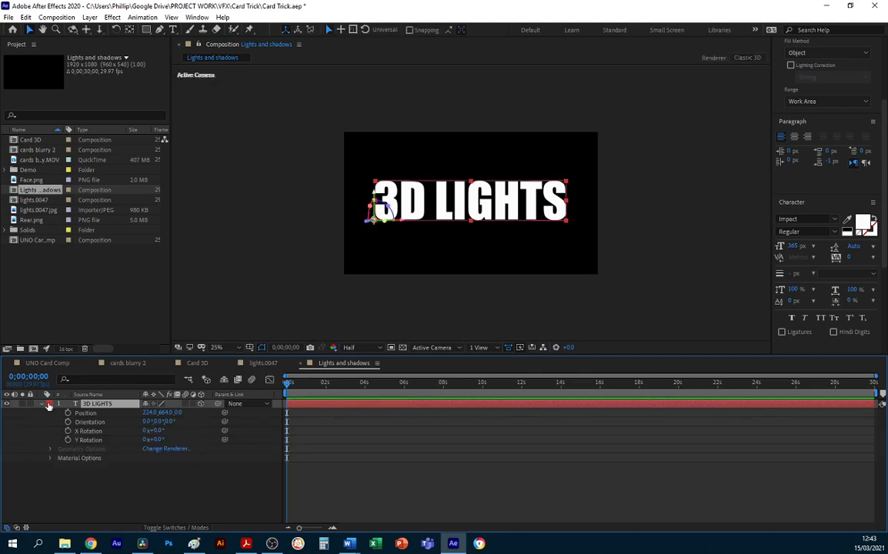
# Examine the Material Options of the 3D LIGHTS layer, including its shadow and light properties.
pyautogui.click(41, 404)
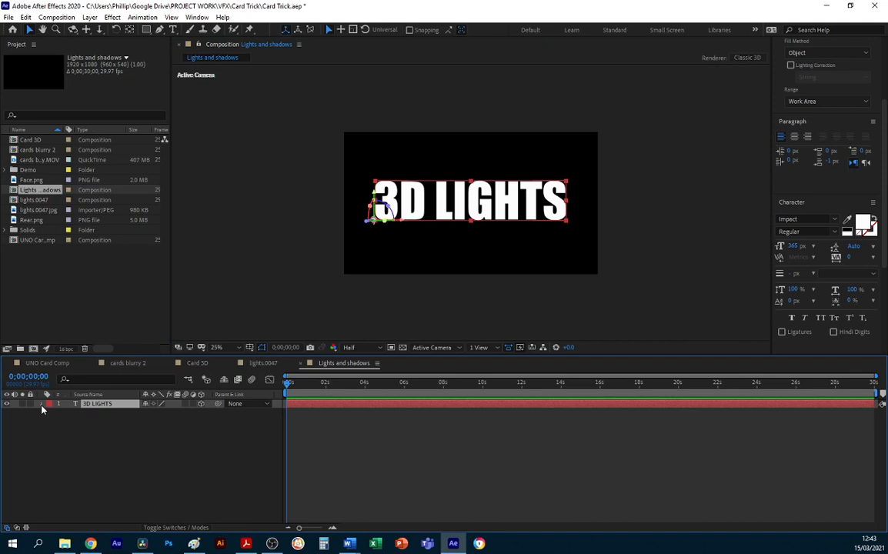
pyautogui.click(41, 404)
pyautogui.click(50, 422)
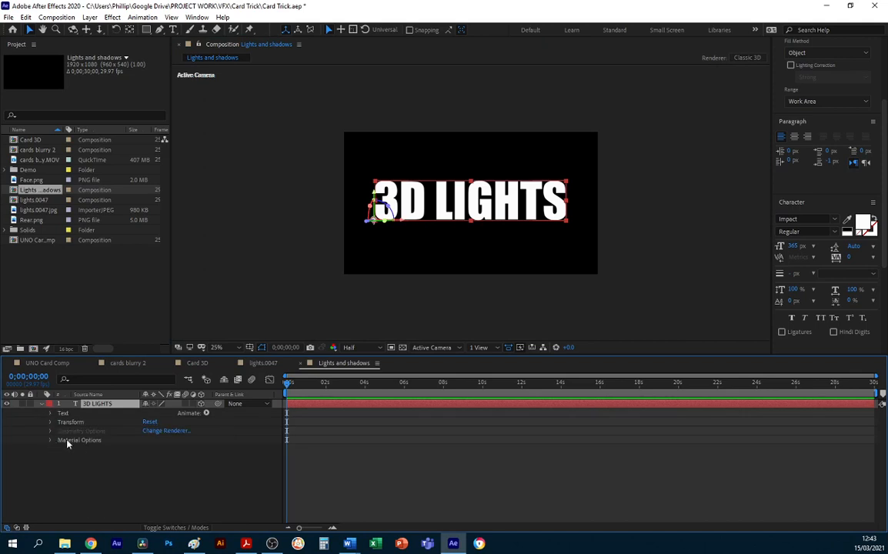
pyautogui.click(83, 442)
pyautogui.click(50, 440)
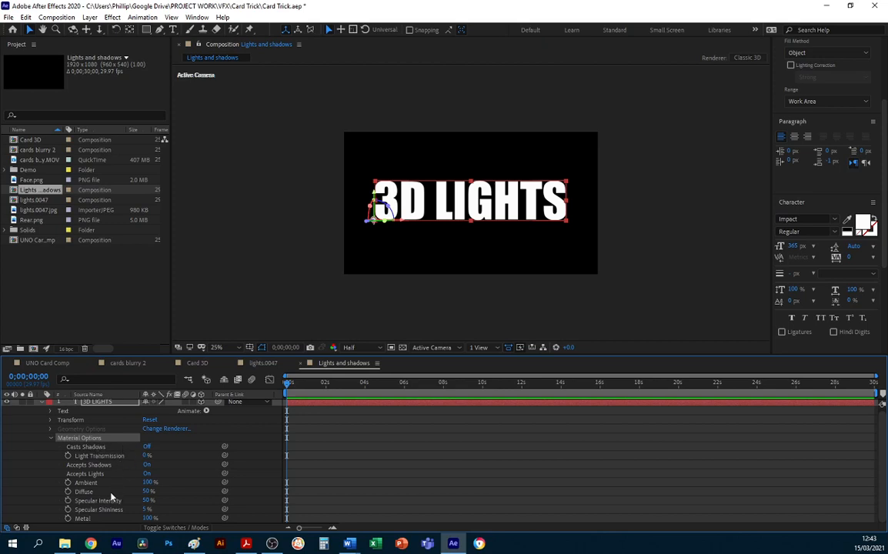
pyautogui.click(51, 439)
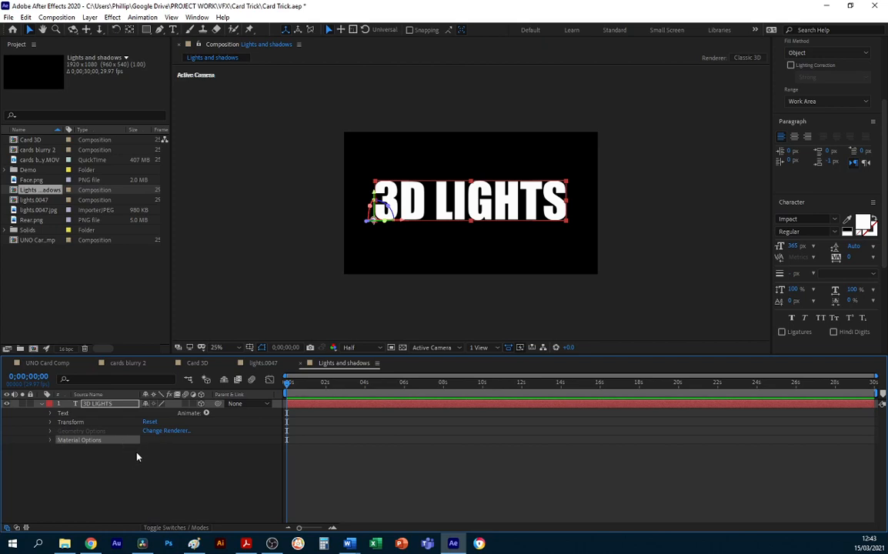
# Create a 1920 x 1080 white solid named "shadow" and place it beneath the 3D LIGHTS text layer.
pyautogui.click(97, 477)
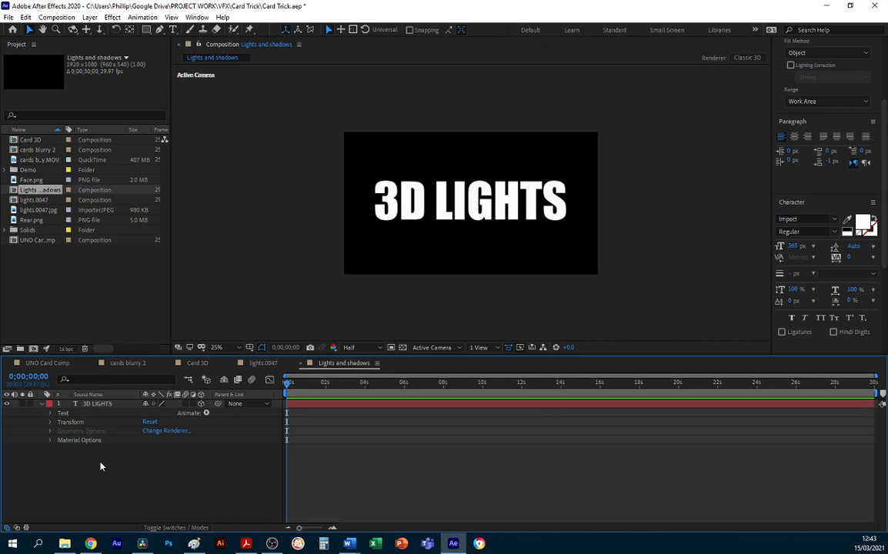
pyautogui.rightClick(99, 465)
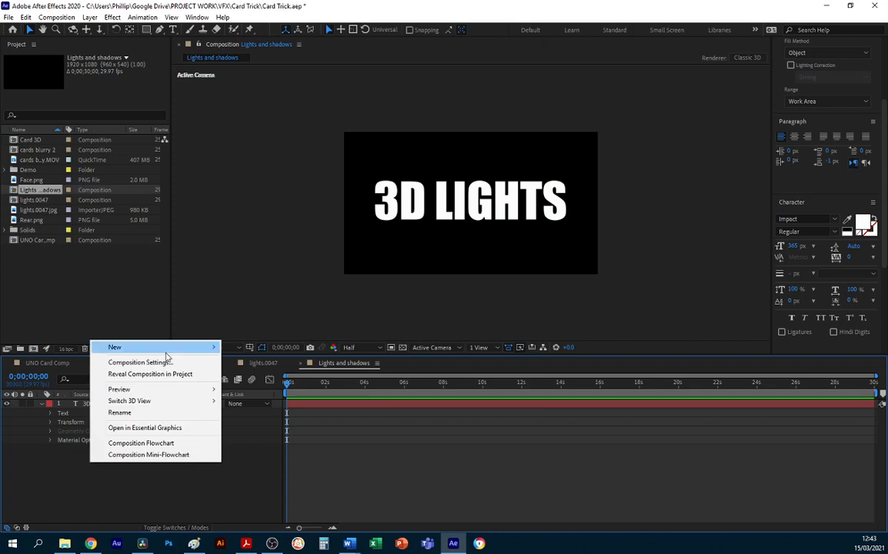
pyautogui.moveTo(164, 349)
pyautogui.click(261, 376)
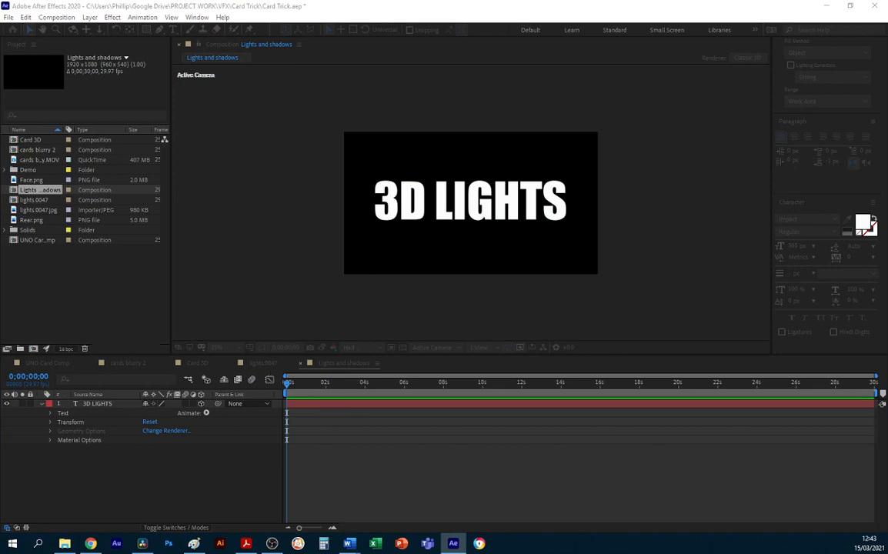
pyautogui.moveTo(341, 131); pyautogui.dragTo(98, 139)
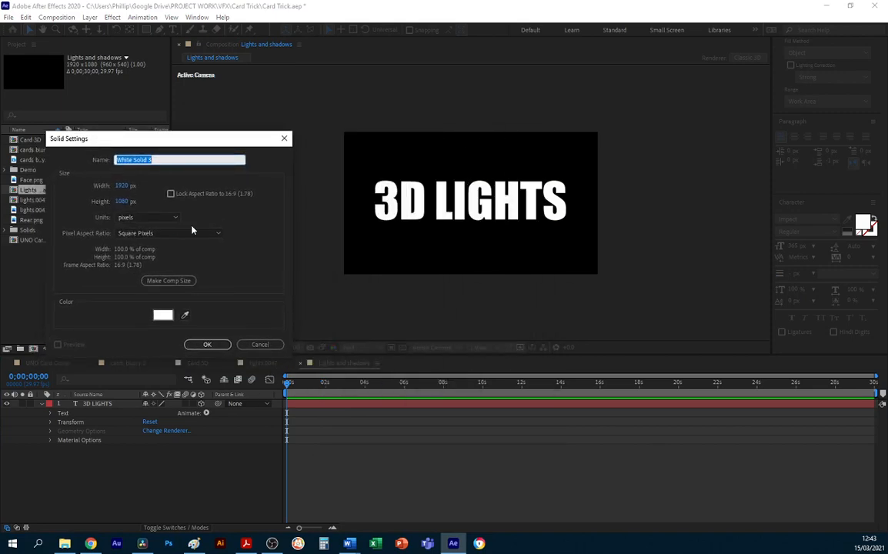
pyautogui.write('shadow')
pyautogui.click(207, 345)
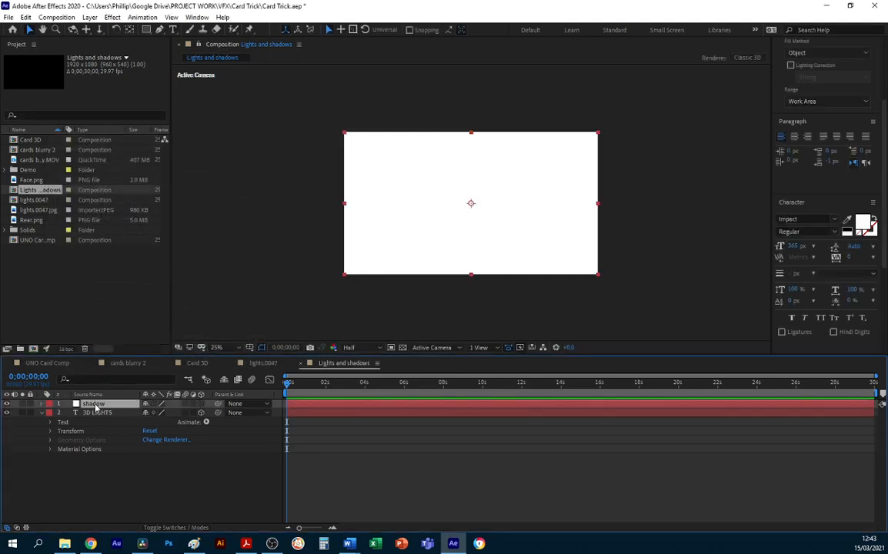
pyautogui.moveTo(95, 406); pyautogui.dragTo(99, 458)
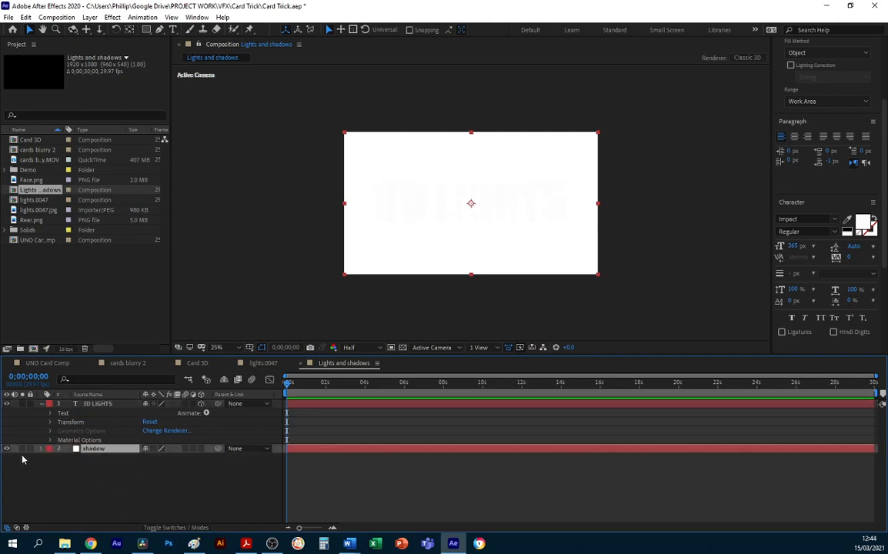
# Change the fill color of the 3D LIGHTS text to grey 9A9898.
pyautogui.click(100, 405)
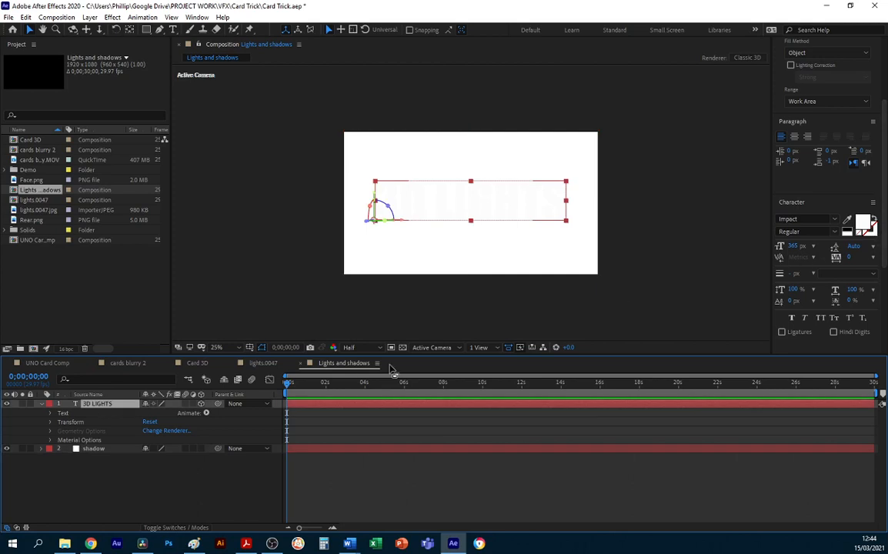
pyautogui.click(862, 222)
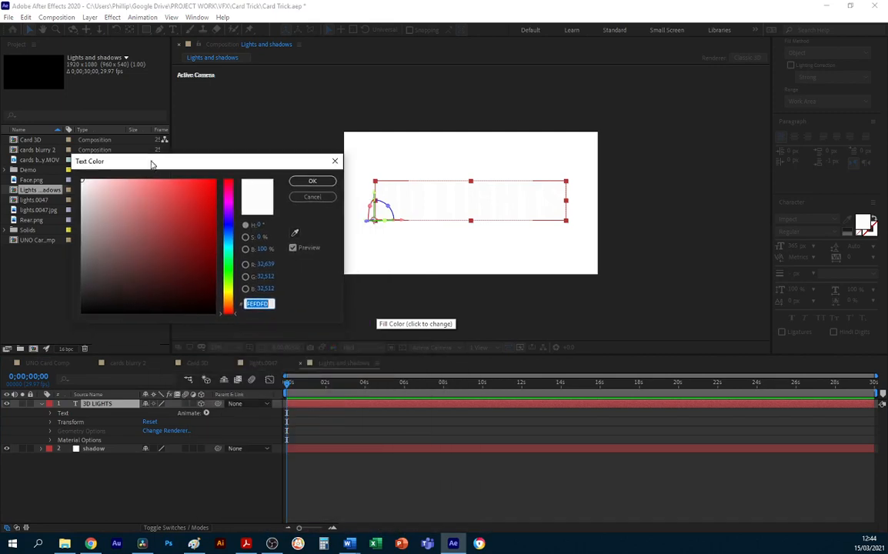
pyautogui.click(85, 231)
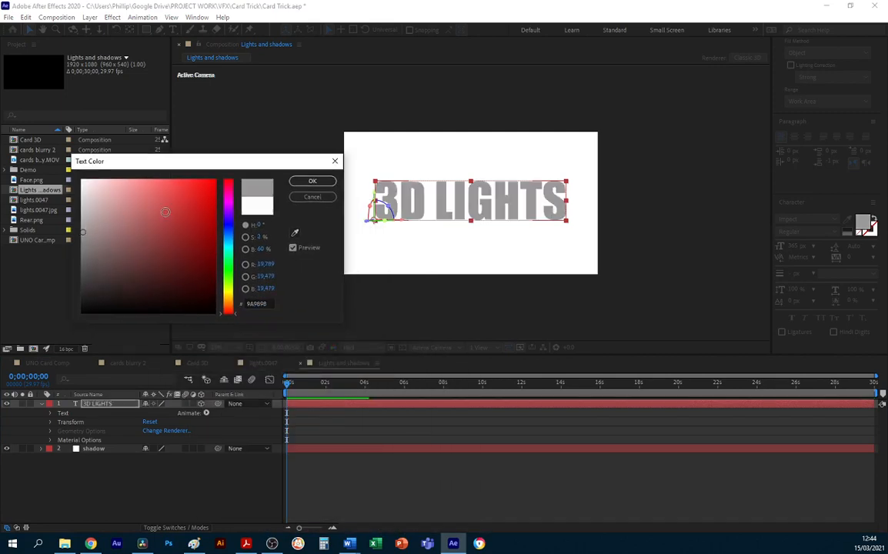
pyautogui.click(313, 181)
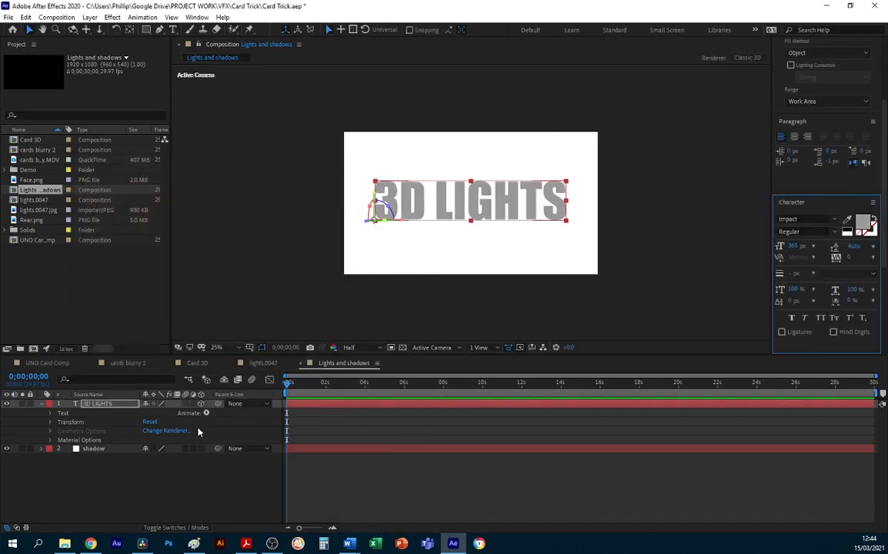
# Make the shadow solid a 3D layer.
pyautogui.click(96, 475)
pyautogui.click(94, 409)
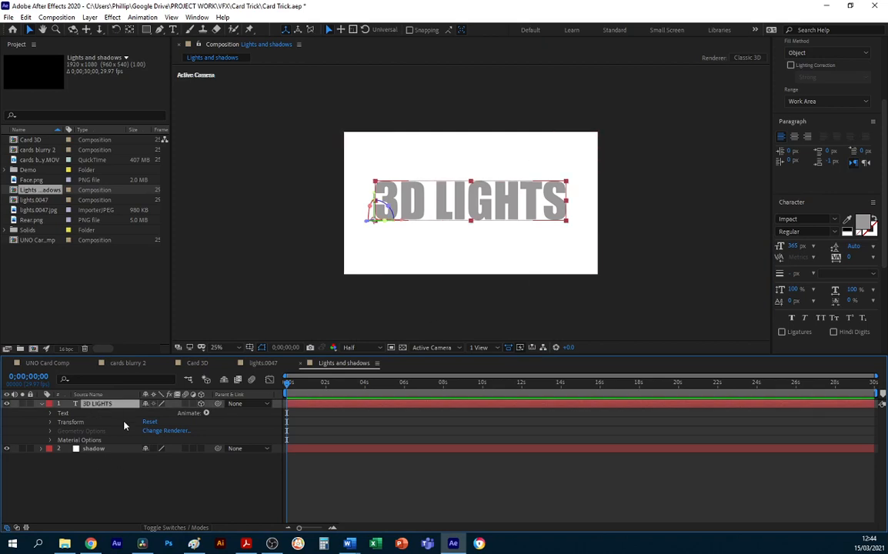
pyautogui.click(202, 450)
# Switch the composition to the 2 Views - Horizontal layout and fit the whole scene in the top view.
pyautogui.click(494, 348)
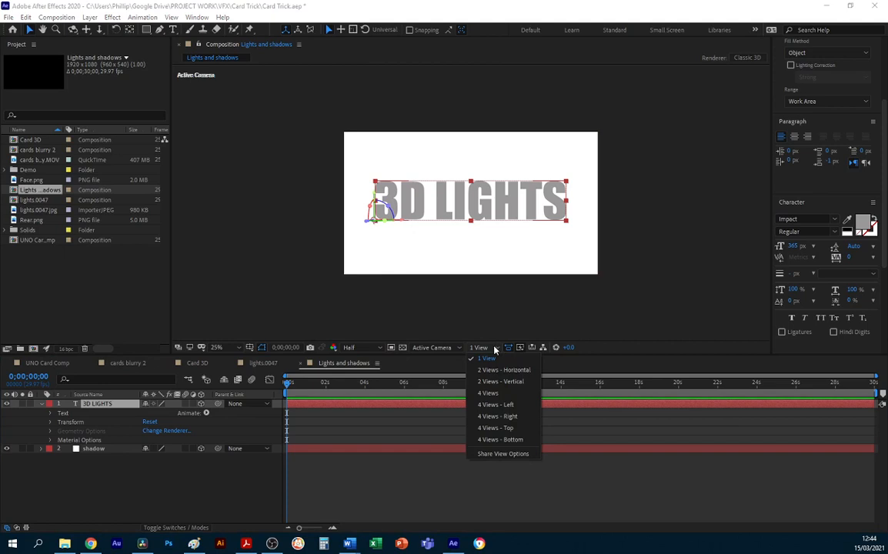
pyautogui.click(502, 368)
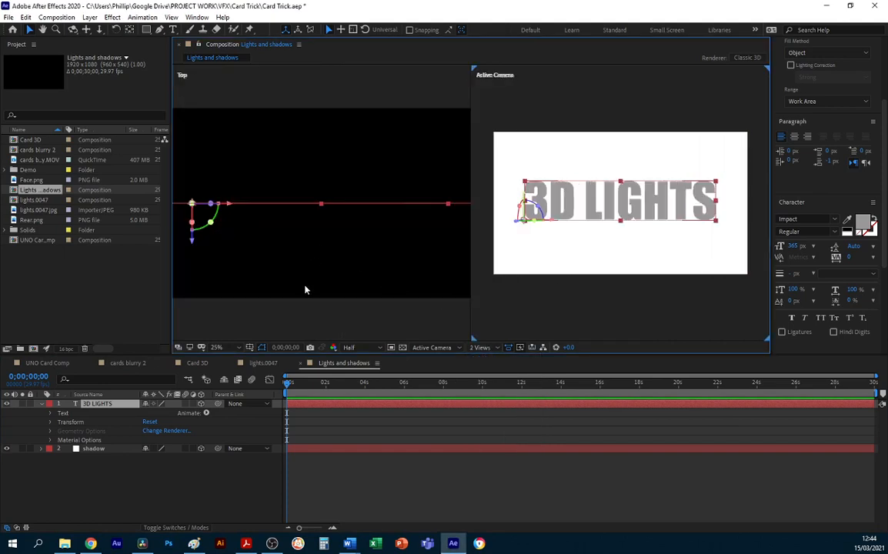
pyautogui.scroll(-3, 303, 301)
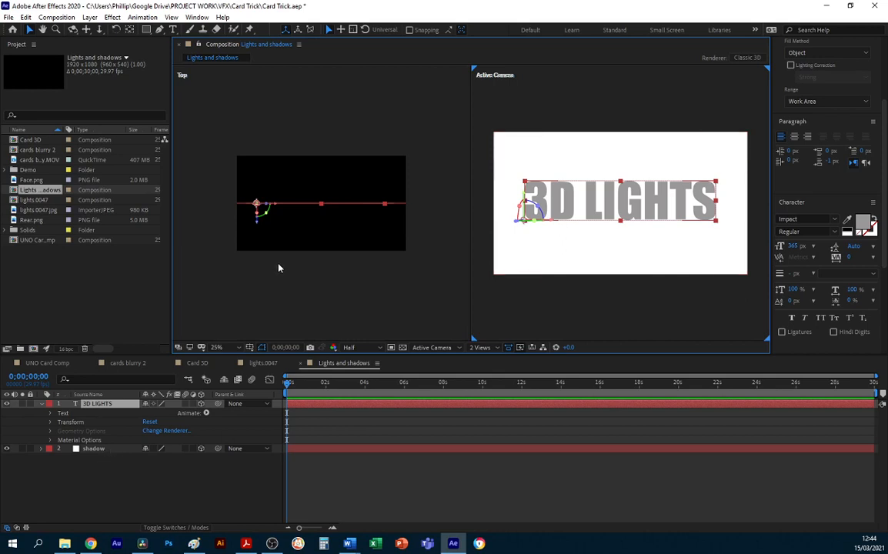
# Create a white point light named "casts shadow" with 100% intensity, Casts Shadows enabled, 75% darkness and 76 px diffusion.
pyautogui.rightClick(108, 485)
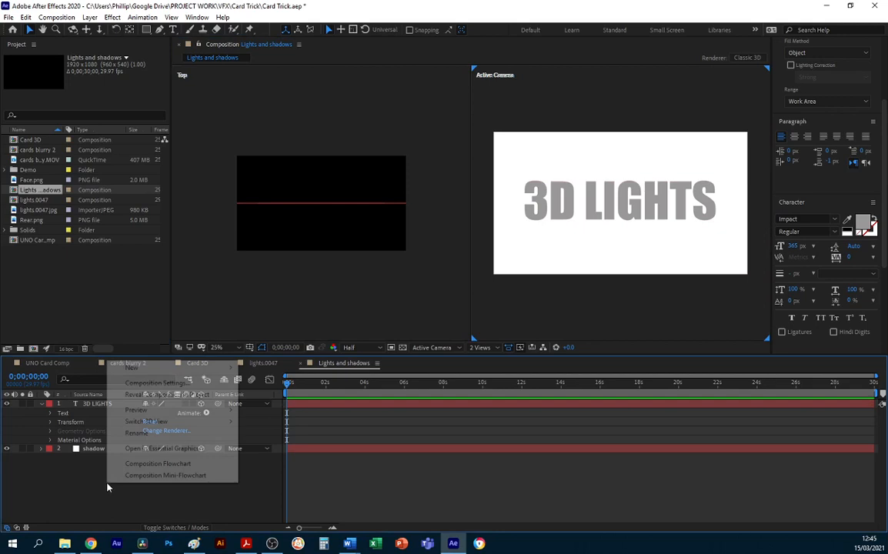
pyautogui.moveTo(150, 368)
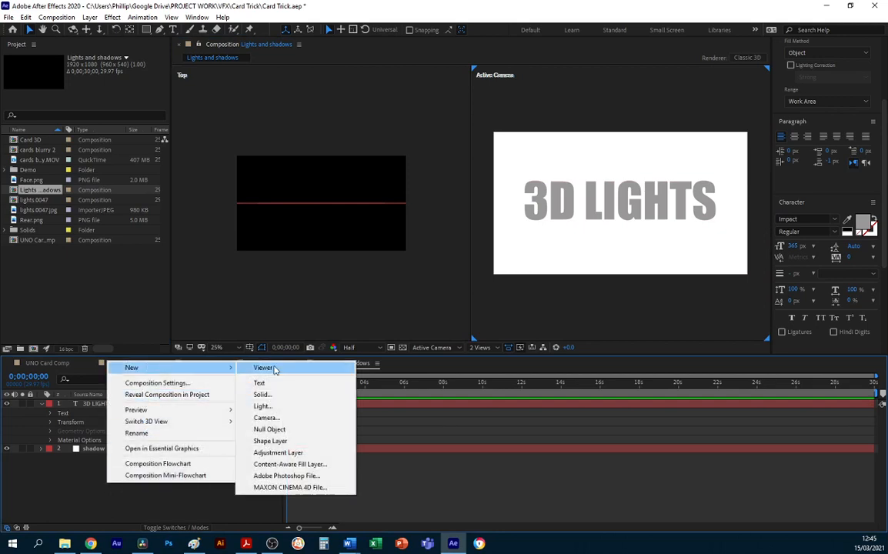
pyautogui.click(269, 406)
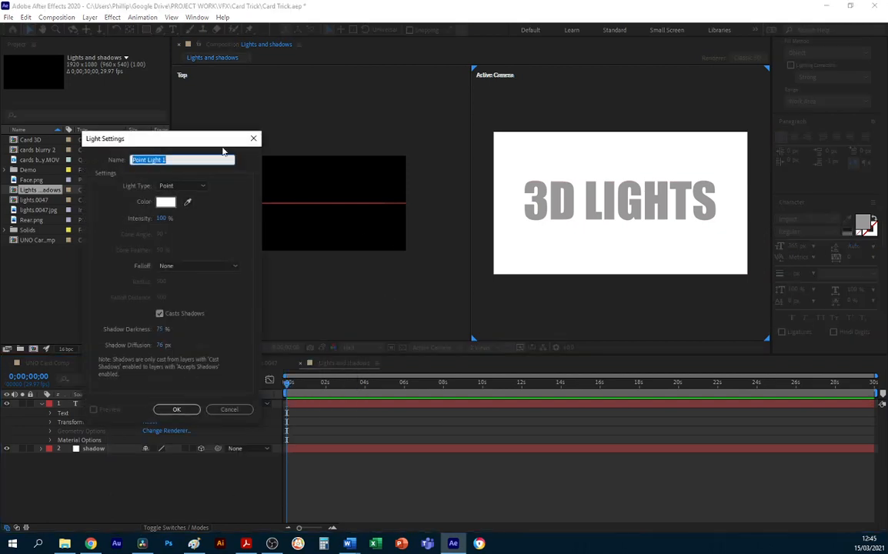
pyautogui.moveTo(201, 137); pyautogui.dragTo(564, 85)
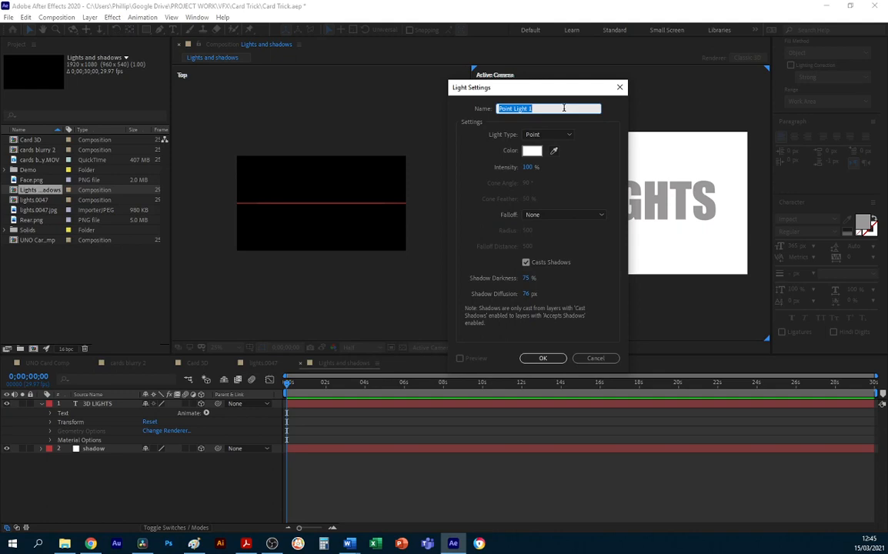
pyautogui.write('casts shadow')
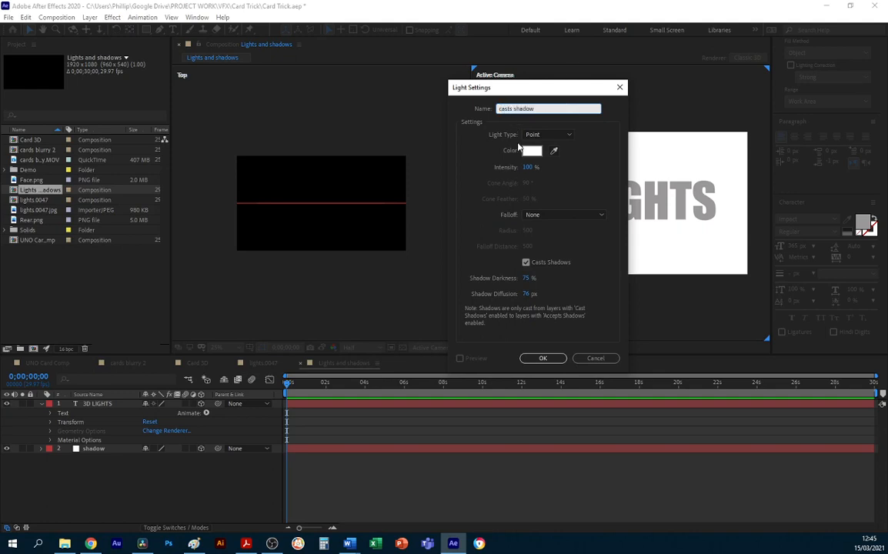
pyautogui.click(543, 359)
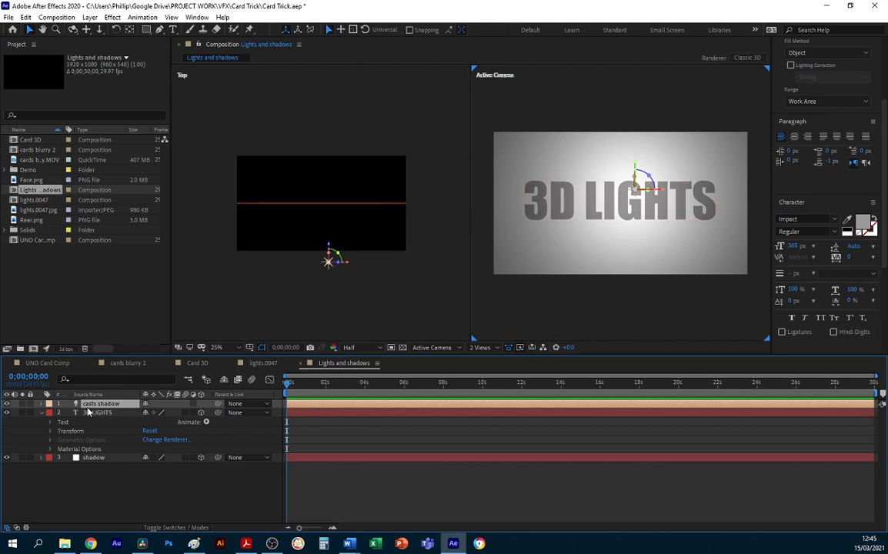
# Raise the casts shadow light above the text by setting its Y position to 207.
pyautogui.click(42, 405)
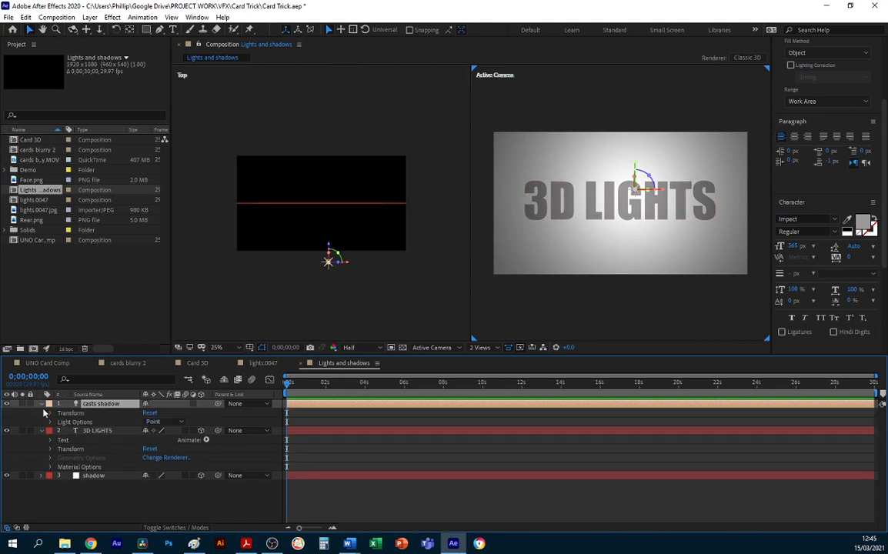
pyautogui.click(51, 413)
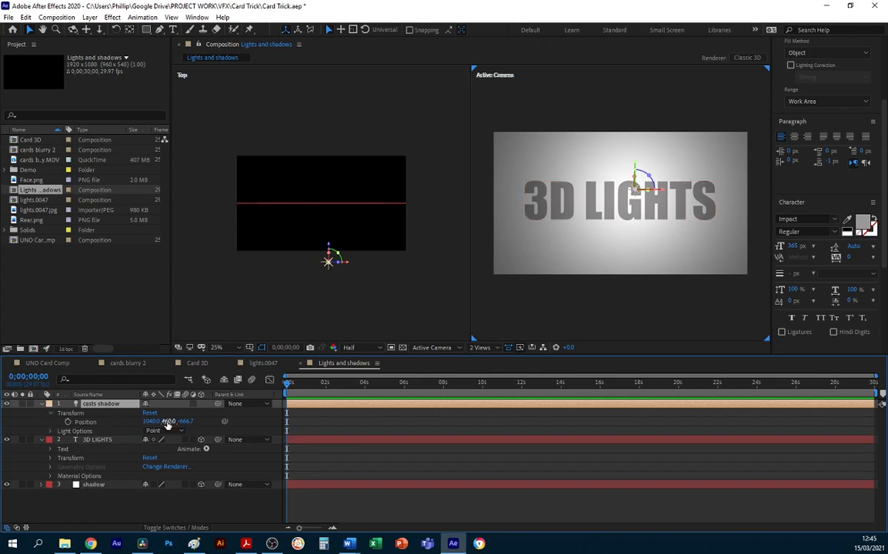
pyautogui.moveTo(166, 421); pyautogui.dragTo(14, 443)
pyautogui.click(111, 438)
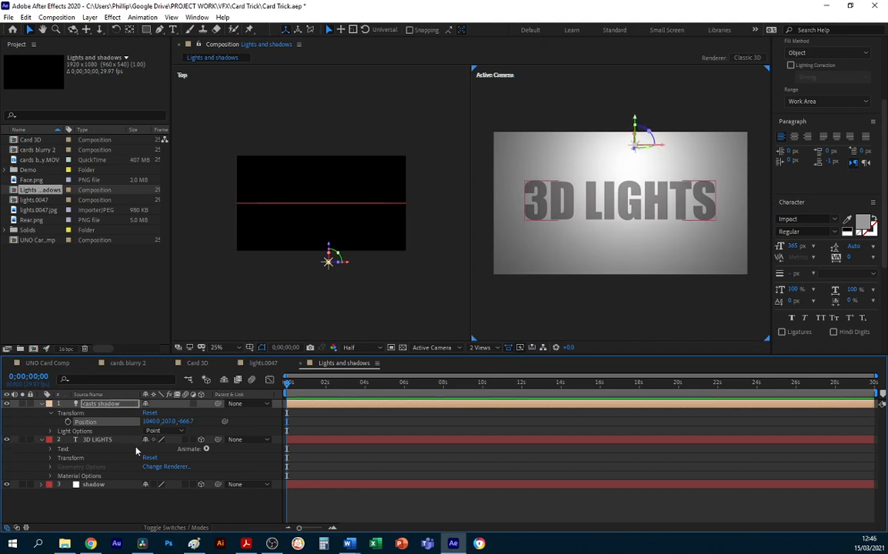
# Move the 3D LIGHTS text along its Z axis in the top view, off the shadow solid and closer to the light.
pyautogui.click(97, 439)
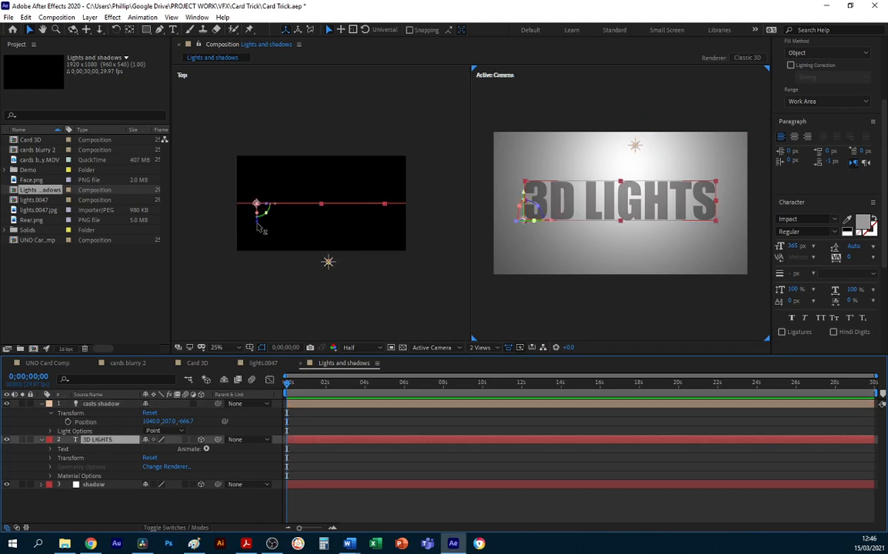
pyautogui.moveTo(257, 224); pyautogui.dragTo(257, 227)
pyautogui.moveTo(259, 232); pyautogui.dragTo(263, 245)
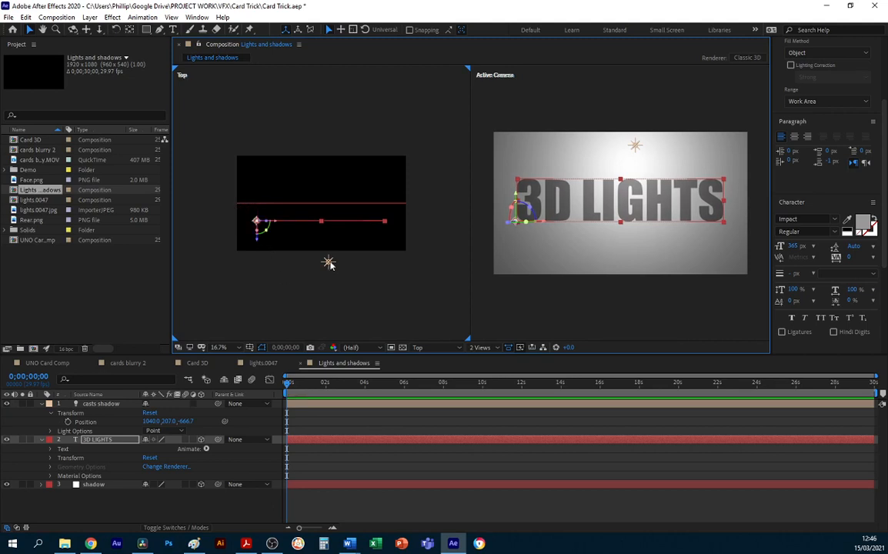
pyautogui.click(328, 263)
pyautogui.click(325, 223)
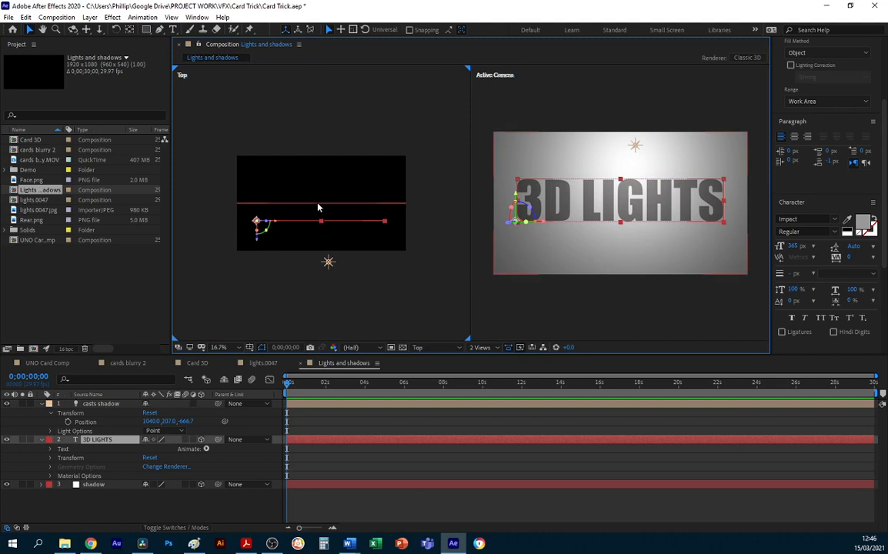
pyautogui.click(318, 204)
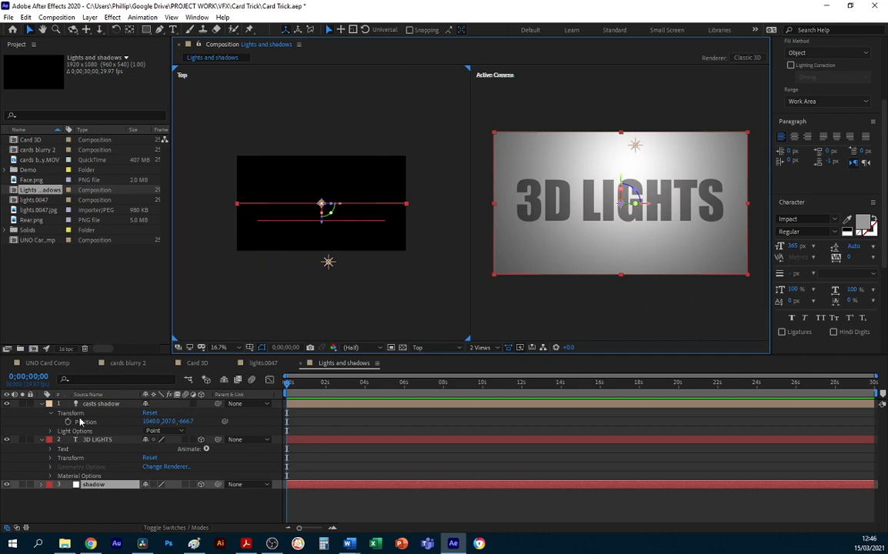
# Review the casts shadow light's settings, including Casts Shadows and the note about layers casting and accepting shadows.
pyautogui.doubleClick(80, 404)
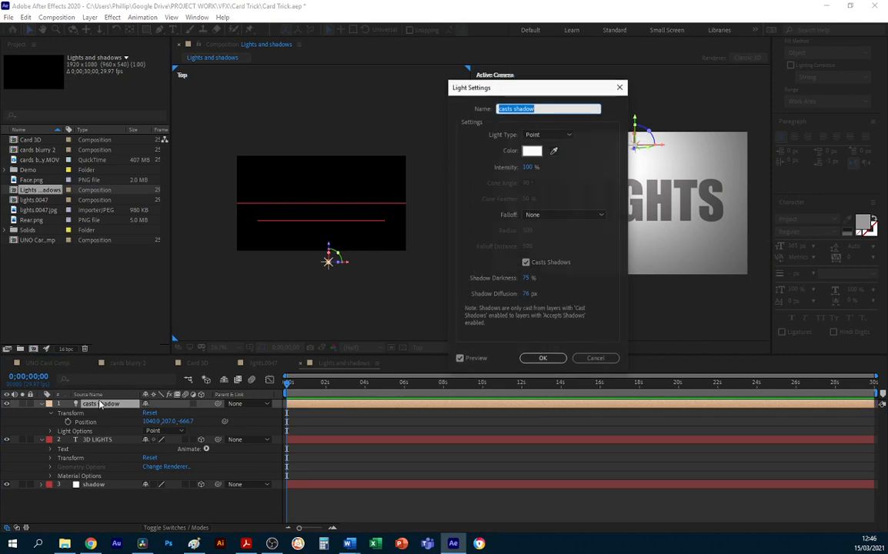
pyautogui.moveTo(511, 89); pyautogui.dragTo(213, 114)
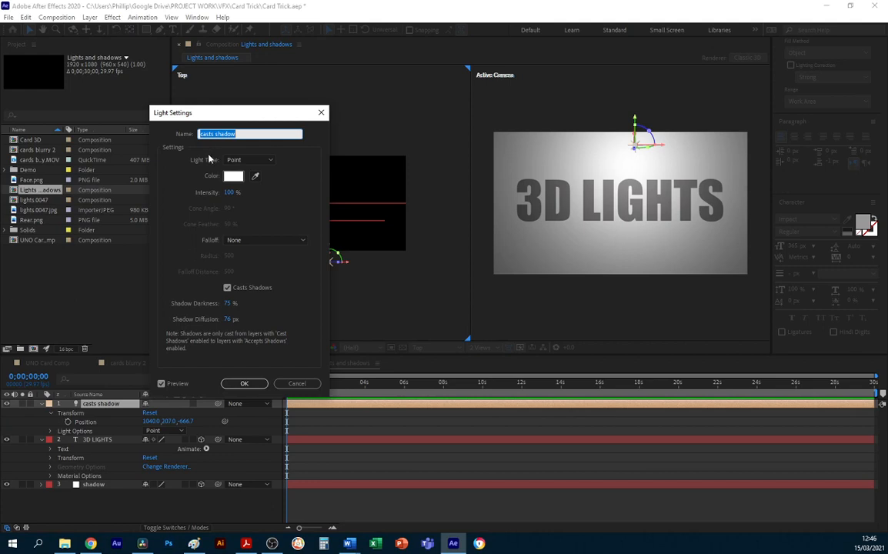
pyautogui.click(244, 383)
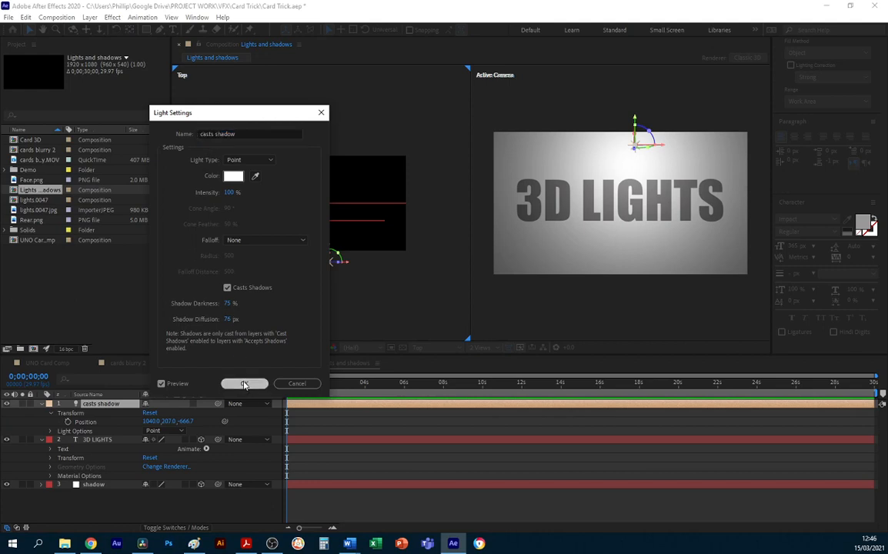
# Turn on Casts Shadows in the 3D LIGHTS text layer's material options.
pyautogui.click(88, 441)
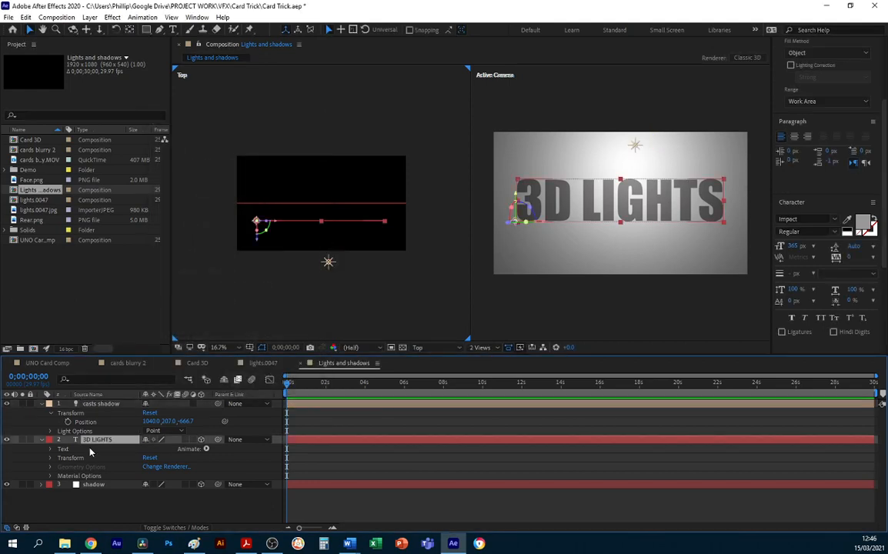
pyautogui.click(50, 476)
pyautogui.scroll(-2, 69, 461)
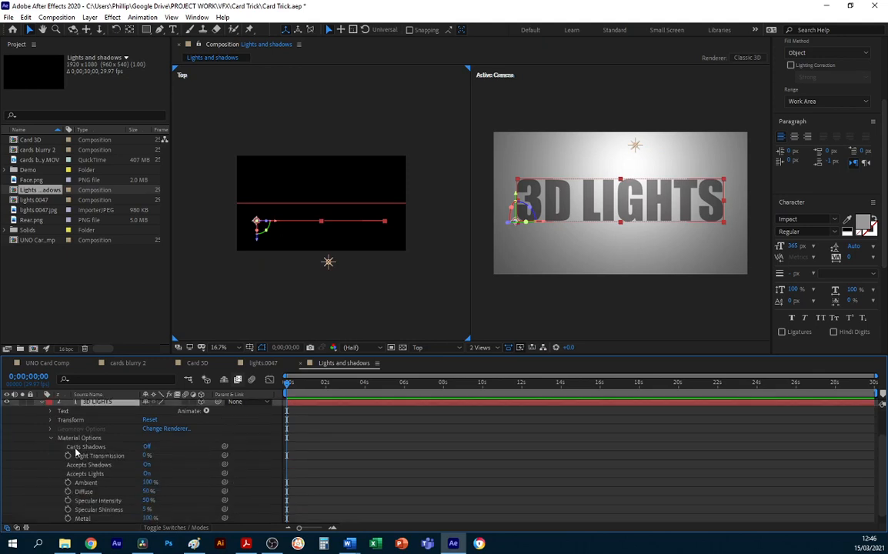
pyautogui.click(148, 447)
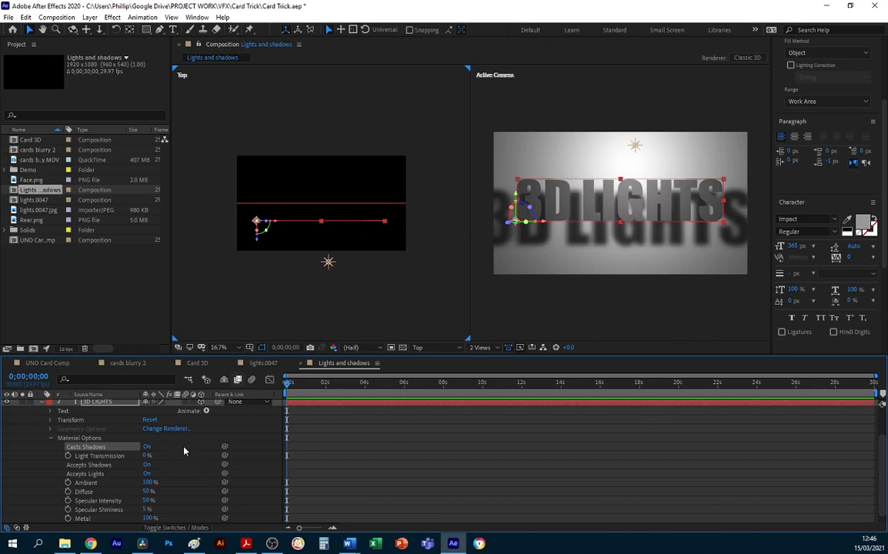
pyautogui.click(52, 441)
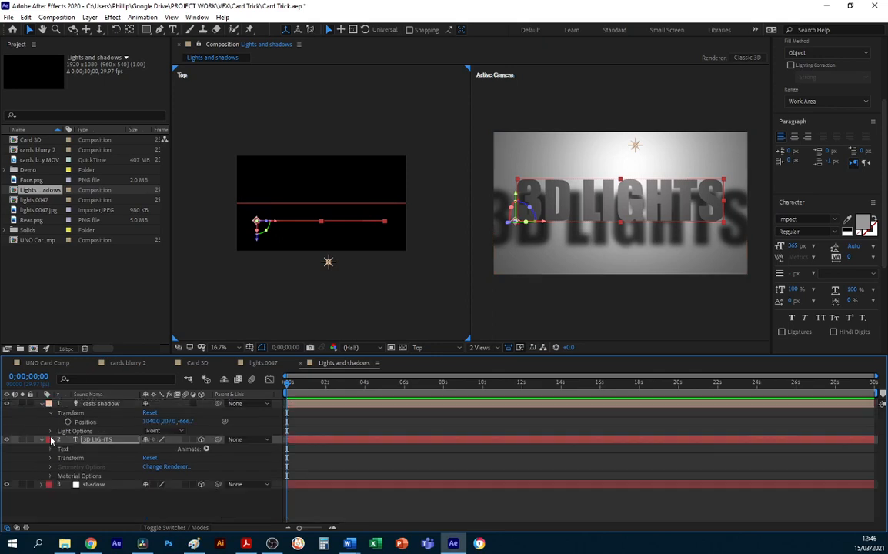
# Set the shadow solid's material options to Accepts Shadows On and Accepts Lights Off.
pyautogui.click(42, 485)
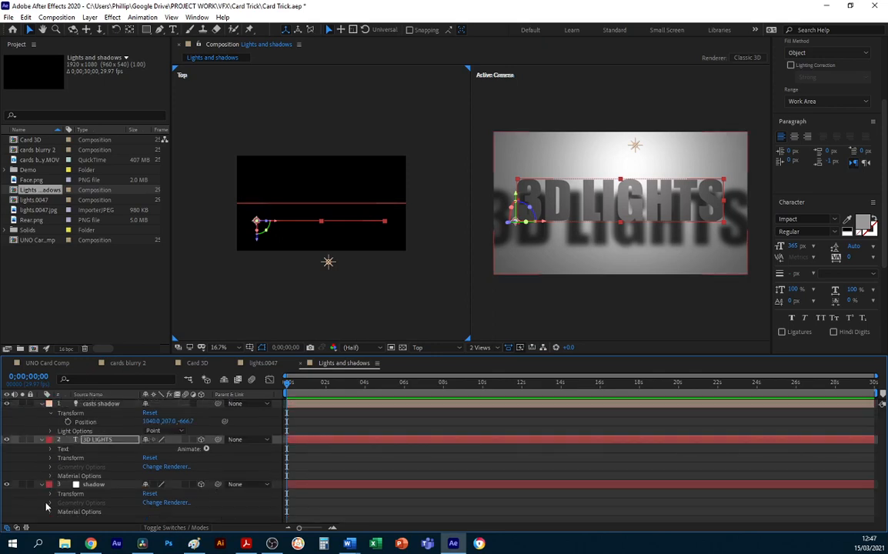
pyautogui.moveTo(67, 355); pyautogui.dragTo(71, 320)
pyautogui.click(50, 477)
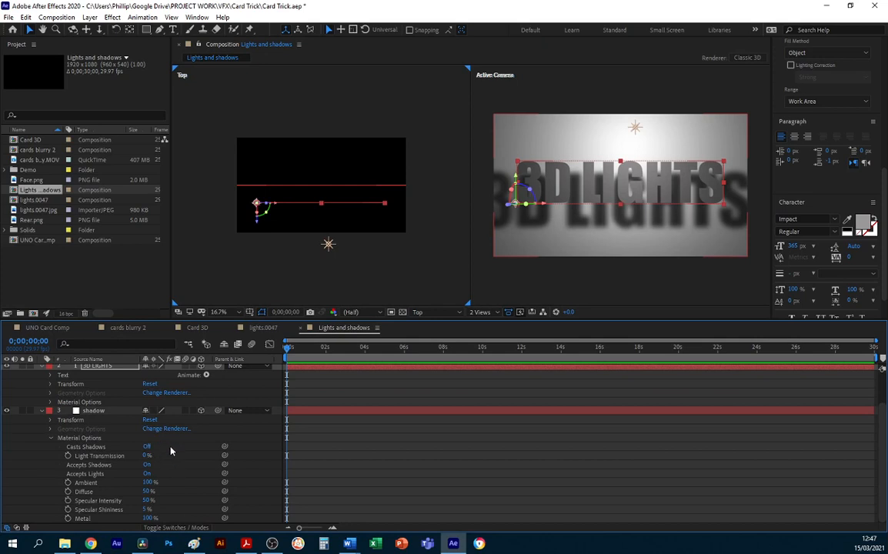
pyautogui.click(148, 465)
pyautogui.click(148, 475)
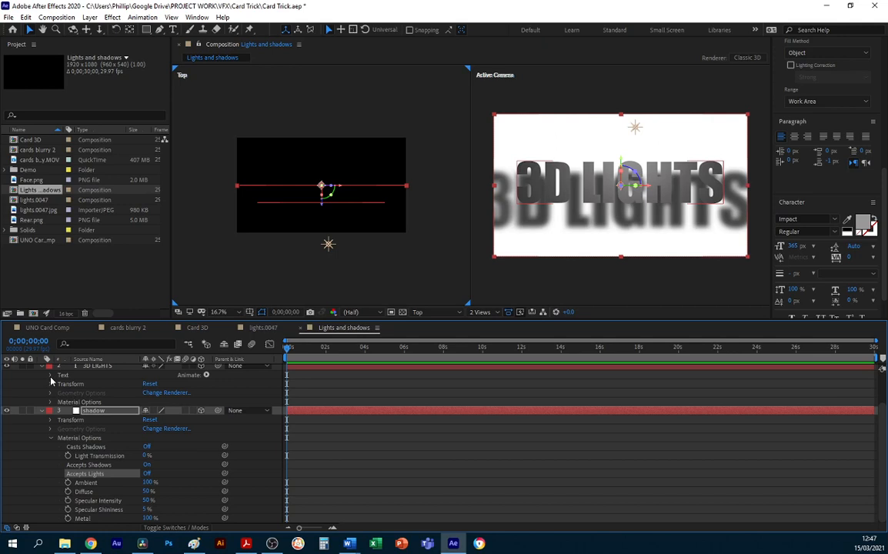
# Turn off Accepts Lights in the 3D LIGHTS text layer's material options.
pyautogui.click(51, 375)
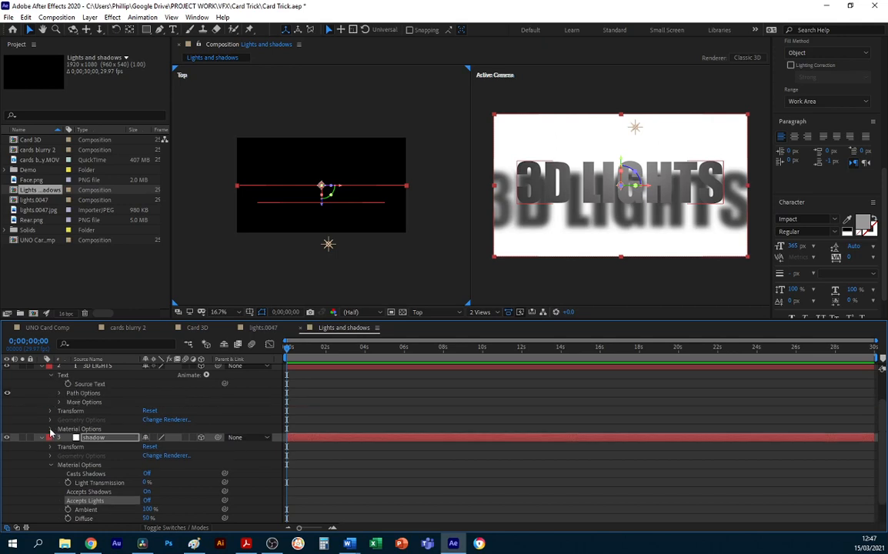
pyautogui.click(51, 429)
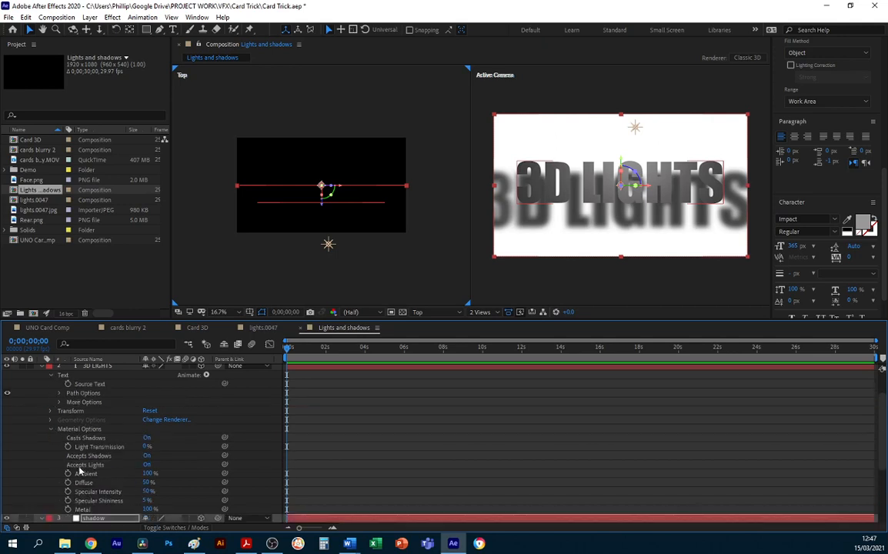
pyautogui.click(147, 465)
pyautogui.click(146, 464)
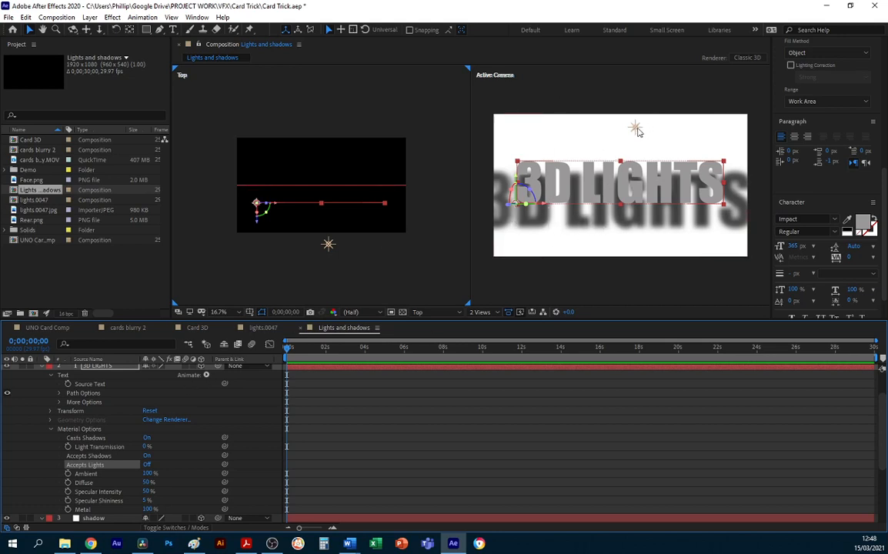
# Move the 3D LIGHTS text along Z close to the shadow solid, and back out toward the light.
pyautogui.click(637, 129)
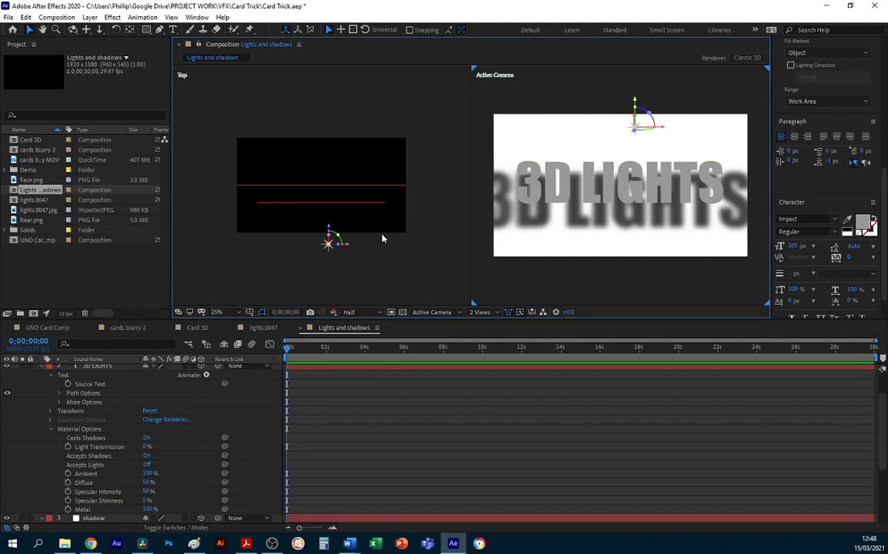
pyautogui.click(562, 180)
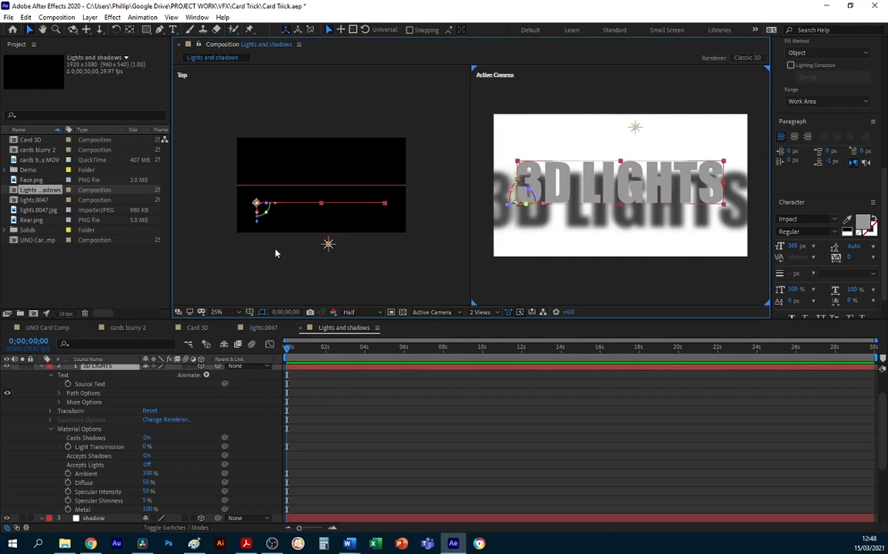
pyautogui.moveTo(258, 223); pyautogui.dragTo(258, 214)
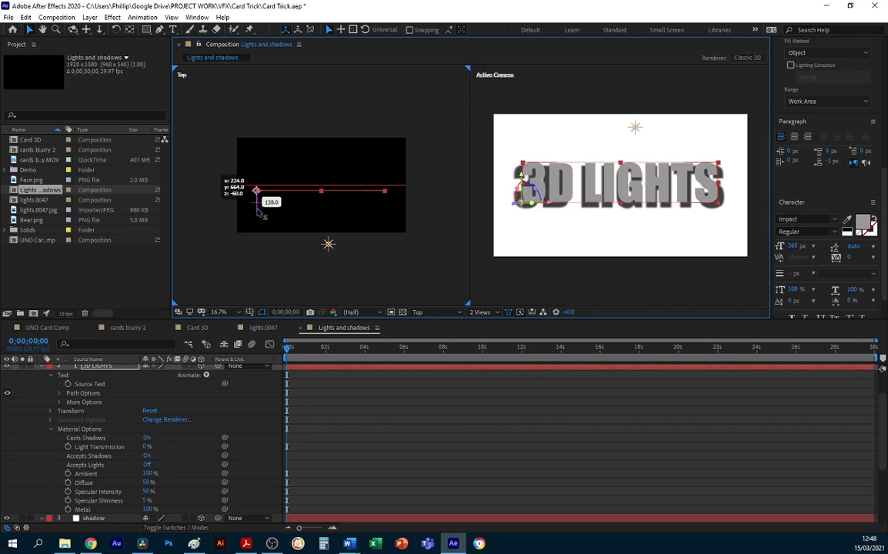
pyautogui.moveTo(259, 214)
pyautogui.mouseDown()
pyautogui.moveTo(259, 237)
pyautogui.moveTo(259, 229)
pyautogui.mouseUp()
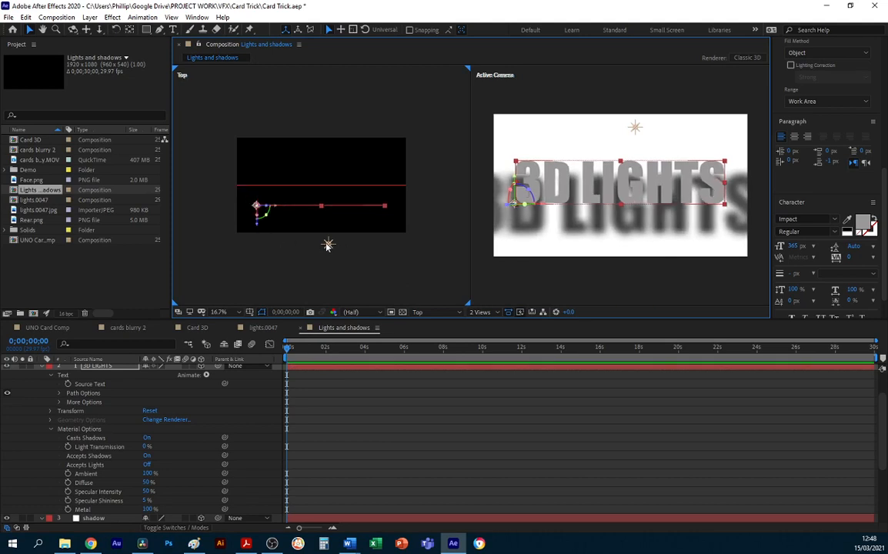
# Reposition the casts shadow light to about X 888, Y 171, Z -607, nearer to and above the text.
pyautogui.click(328, 245)
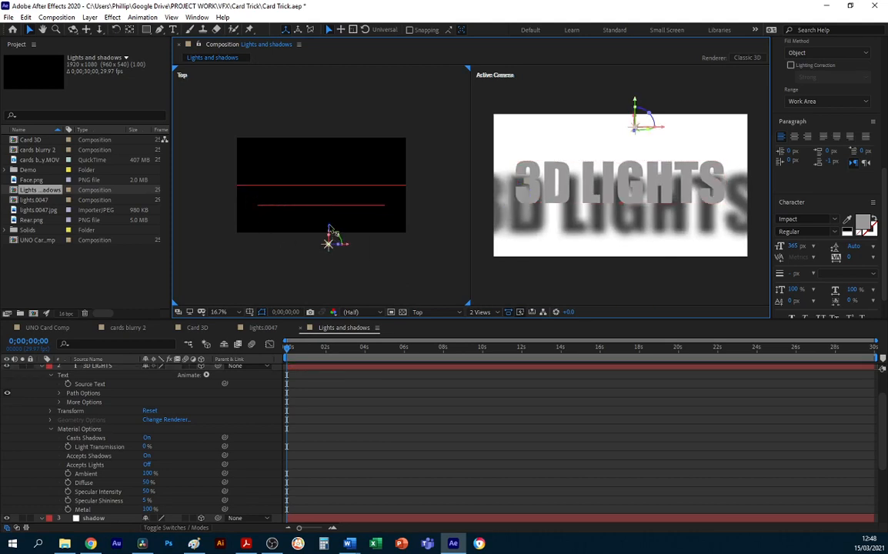
pyautogui.moveTo(328, 232)
pyautogui.mouseDown()
pyautogui.moveTo(327, 222)
pyautogui.moveTo(331, 230)
pyautogui.mouseUp()
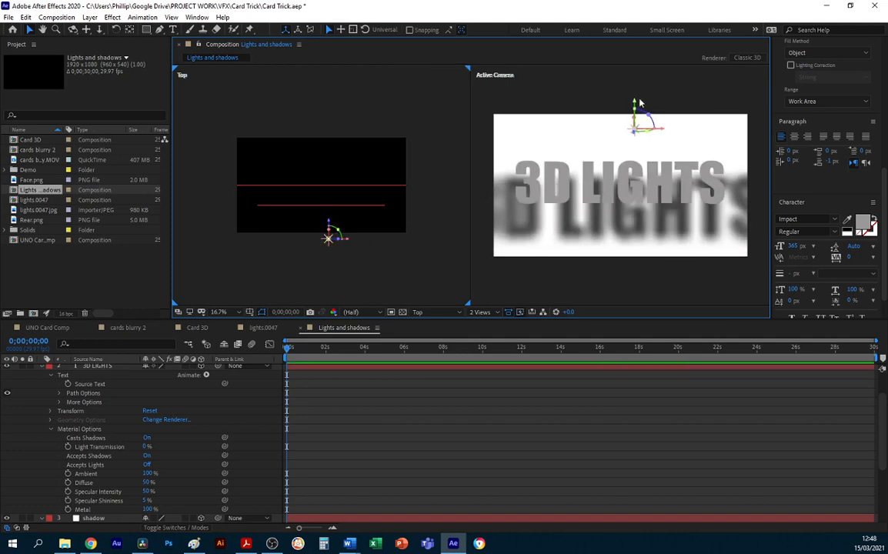
pyautogui.moveTo(634, 111)
pyautogui.mouseDown()
pyautogui.moveTo(635, 87)
pyautogui.moveTo(640, 109)
pyautogui.moveTo(590, 109)
pyautogui.moveTo(699, 112)
pyautogui.moveTo(625, 112)
pyautogui.mouseUp()
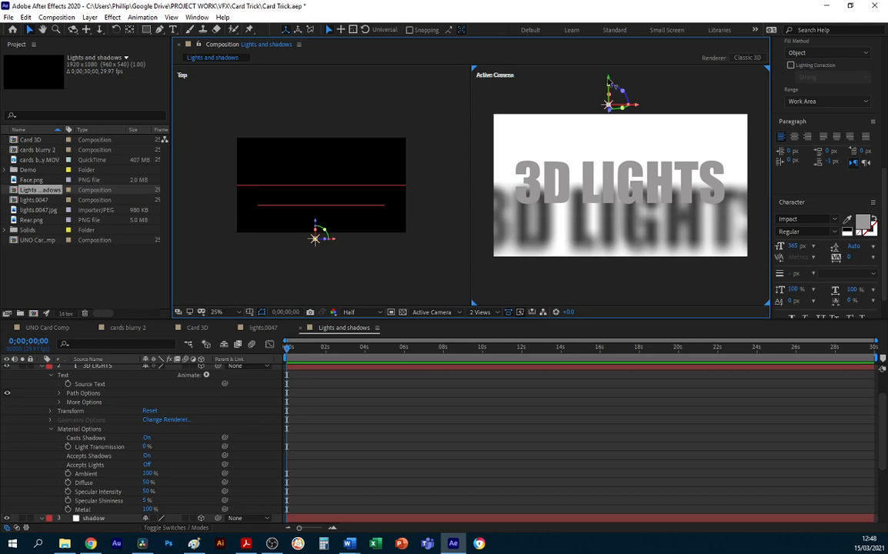
pyautogui.moveTo(608, 79); pyautogui.dragTo(608, 94)
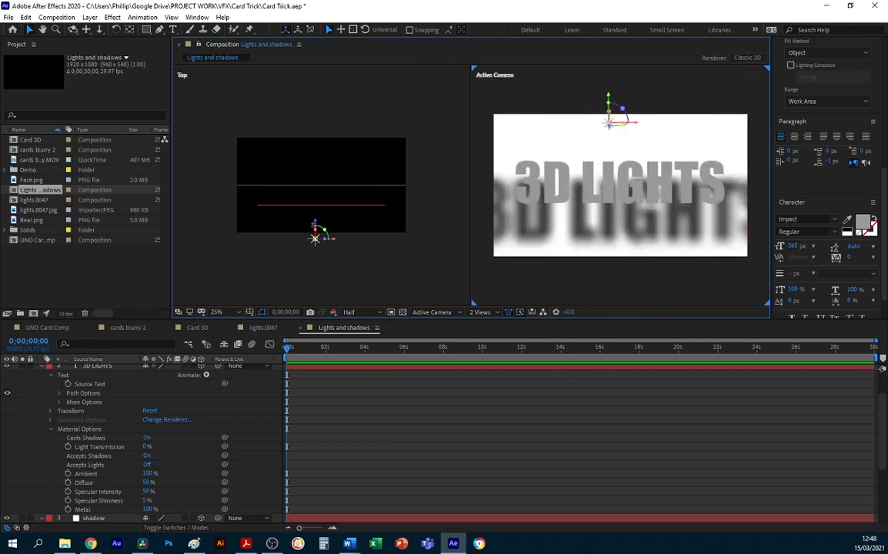
# Reopen the casts shadow light's settings and try 0 px shadow diffusion with 162% shadow darkness.
pyautogui.scroll(2, 84, 377)
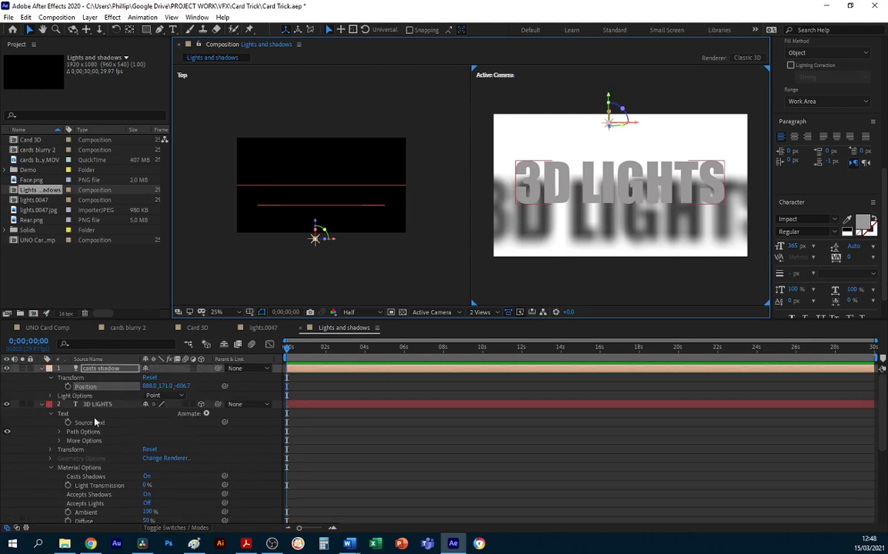
pyautogui.doubleClick(87, 367)
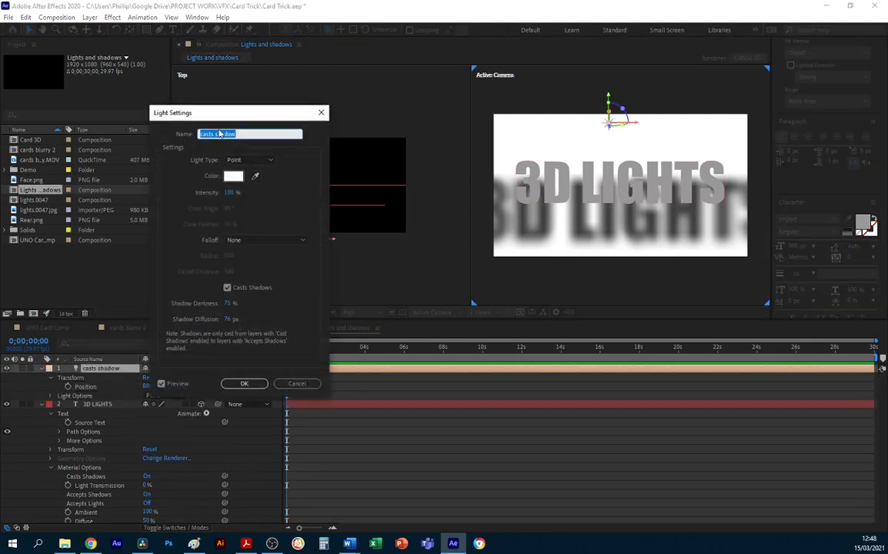
pyautogui.moveTo(220, 125); pyautogui.dragTo(124, 106)
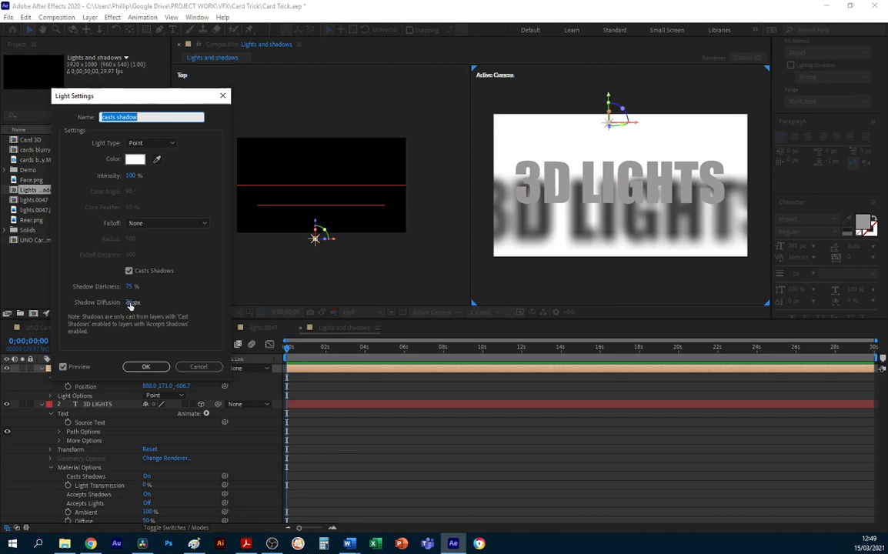
pyautogui.moveTo(131, 303); pyautogui.dragTo(78, 302)
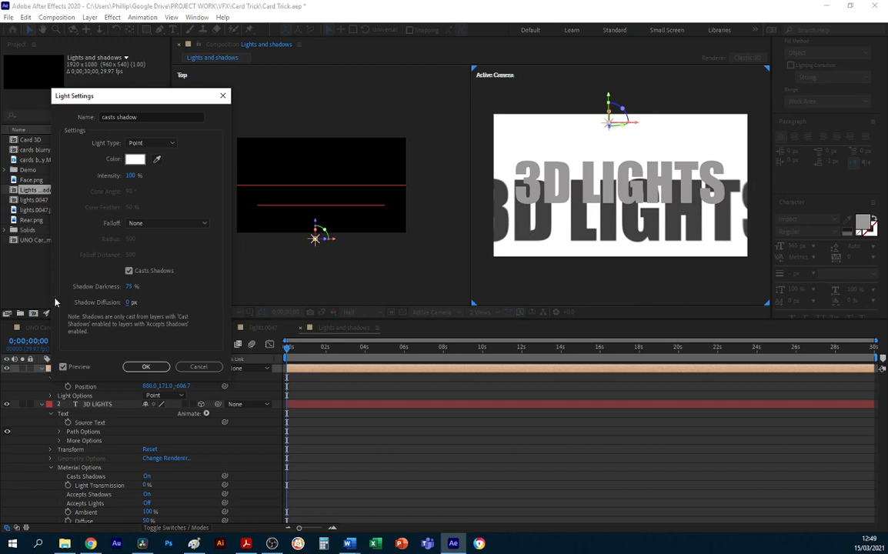
pyautogui.moveTo(134, 290); pyautogui.dragTo(177, 293)
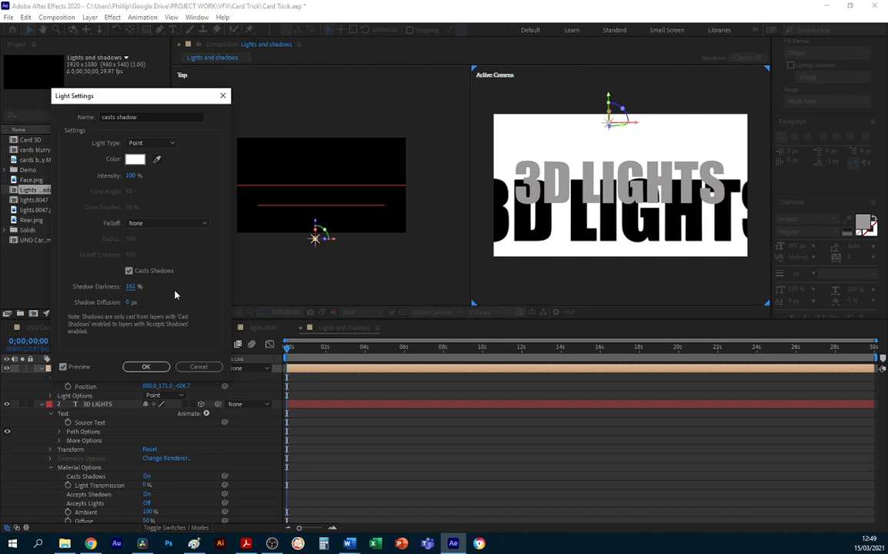
# Set the light's shadow diffusion to 75 px and its shadow darkness to 35%.
pyautogui.click(129, 302)
pyautogui.write('75')
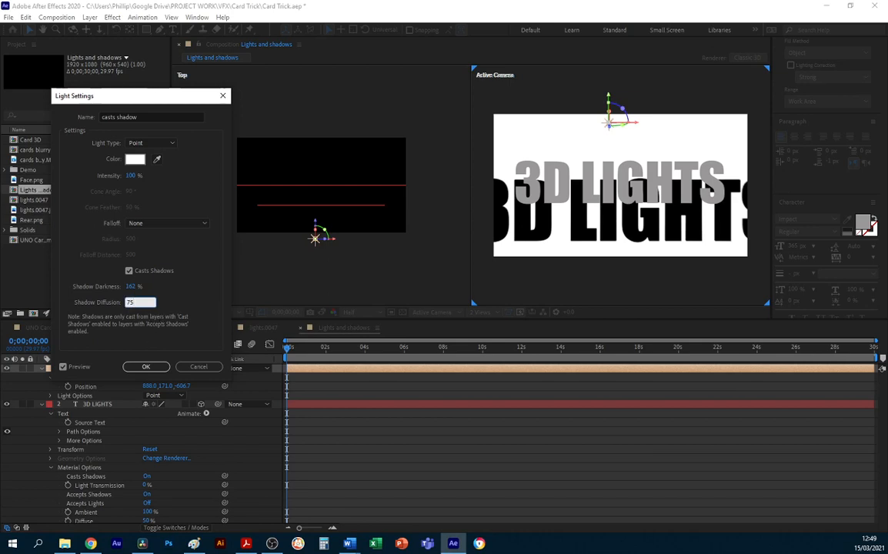
pyautogui.click(161, 317)
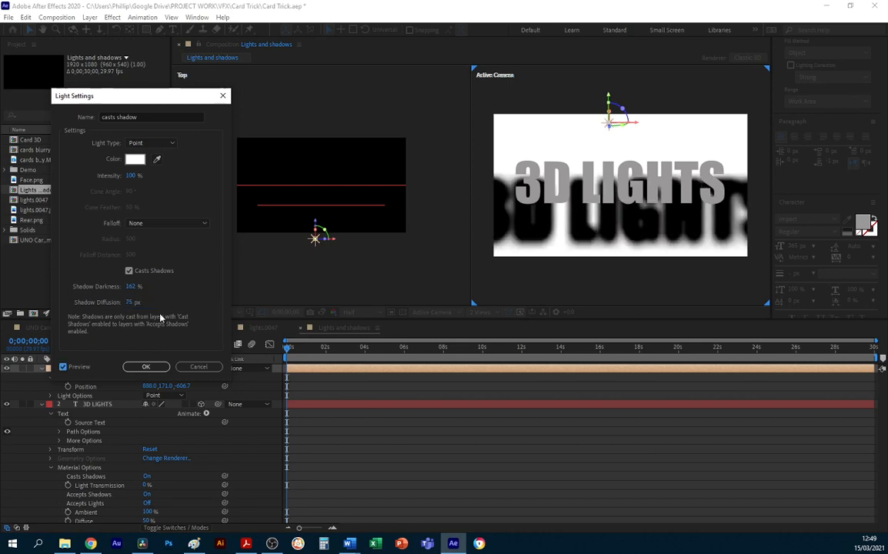
pyautogui.click(131, 286)
pyautogui.write('35')
pyautogui.press('Tab')
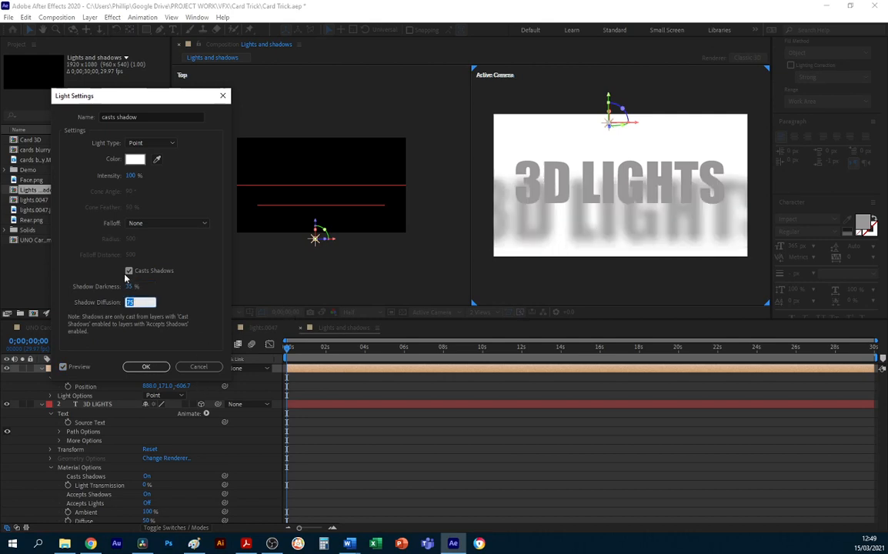
# Raise the light's shadow darkness to 78% and apply the light settings.
pyautogui.moveTo(131, 286); pyautogui.dragTo(138, 291)
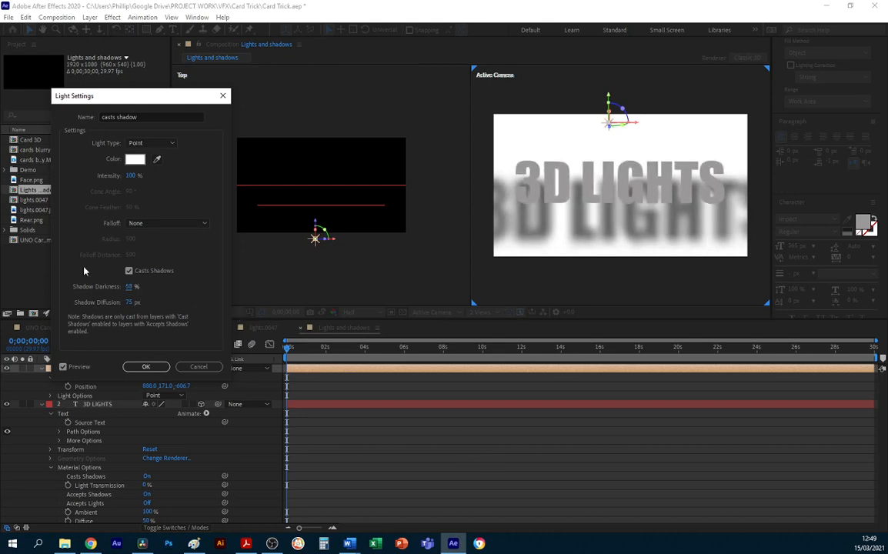
pyautogui.click(129, 287)
pyautogui.write('60')
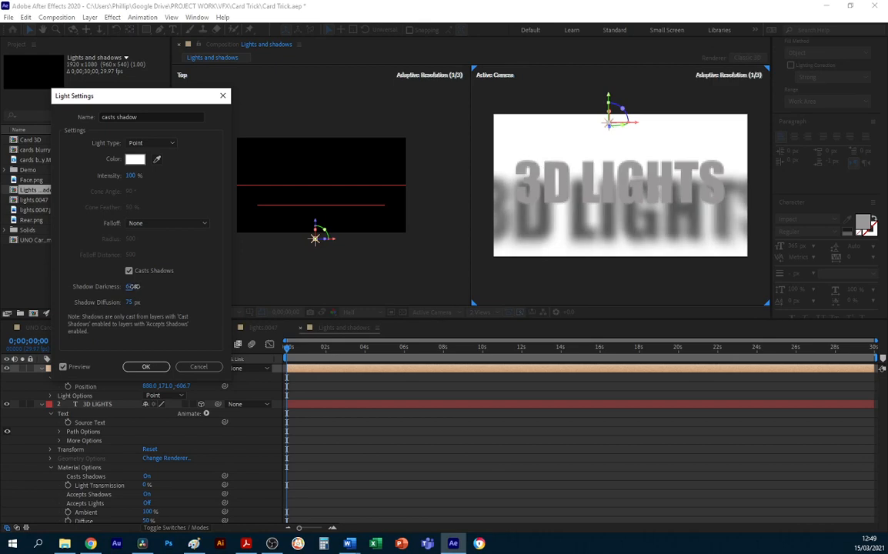
pyautogui.moveTo(135, 286); pyautogui.dragTo(140, 287)
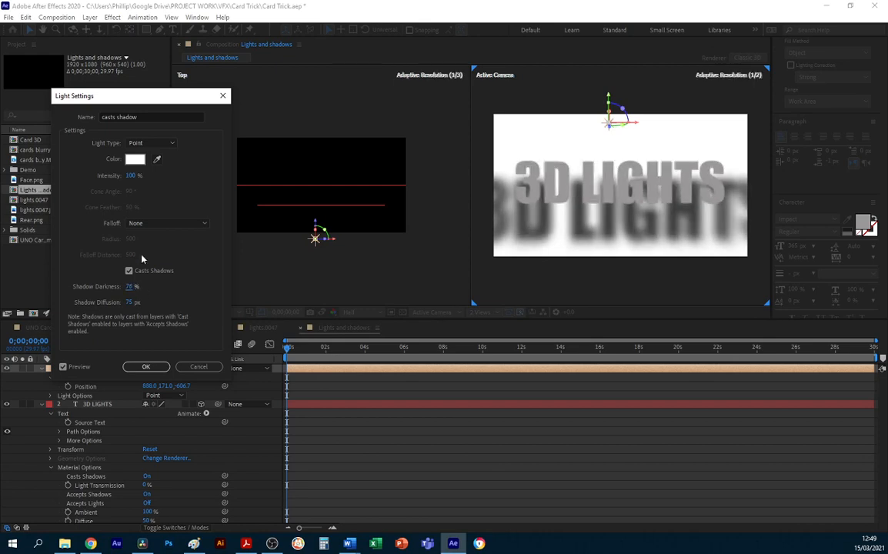
pyautogui.click(147, 367)
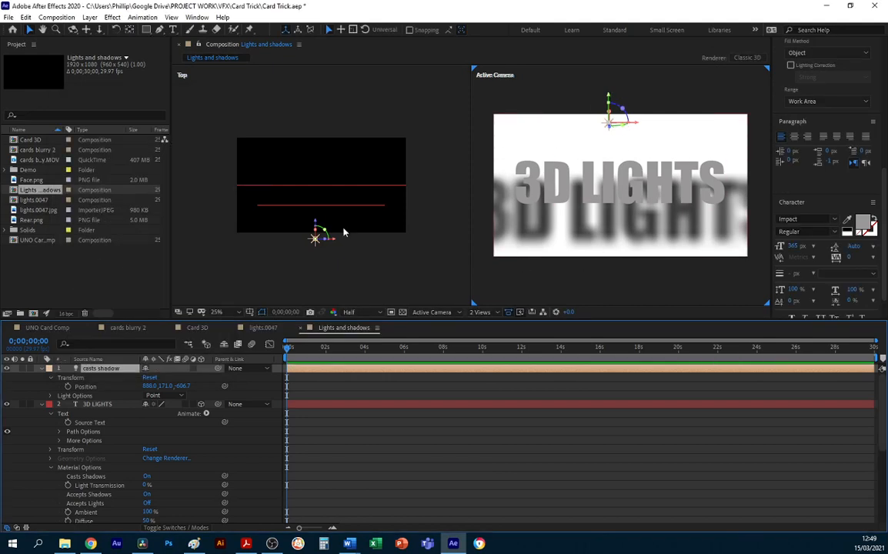
# Move the 3D LIGHTS text along its Z axis closer to the shadow solid in the top view.
pyautogui.click(300, 205)
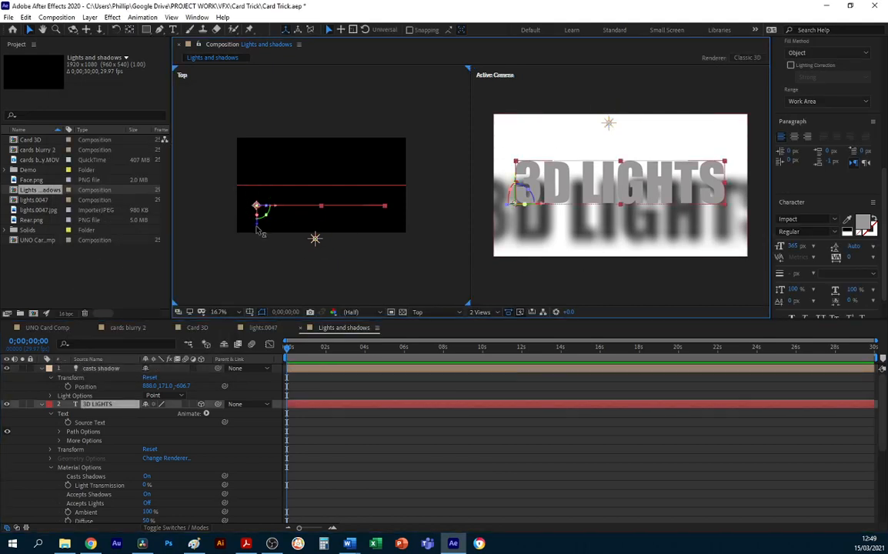
pyautogui.moveTo(258, 206); pyautogui.dragTo(260, 220)
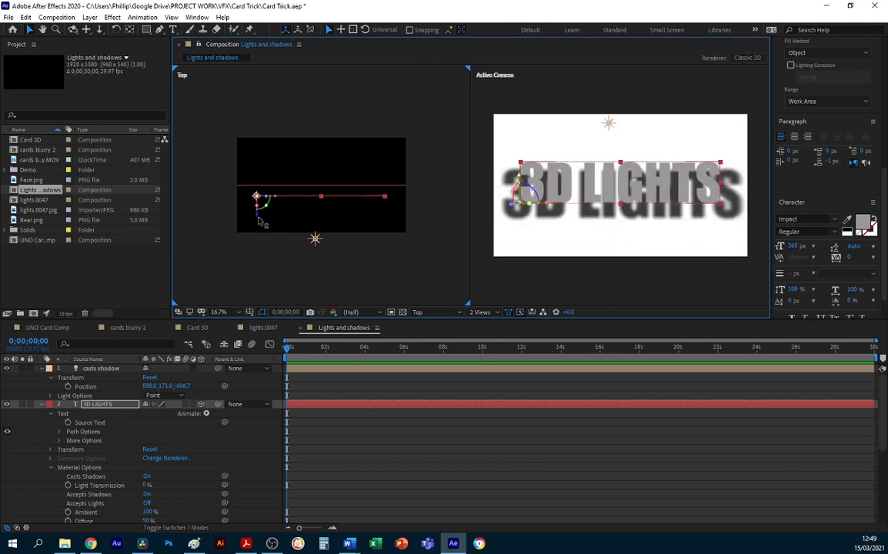
# Move the 3D LIGHTS text along its Z axis towards the light in the top view and set the light's shadow darkness to 64%.
pyautogui.moveTo(261, 222); pyautogui.dragTo(264, 230)
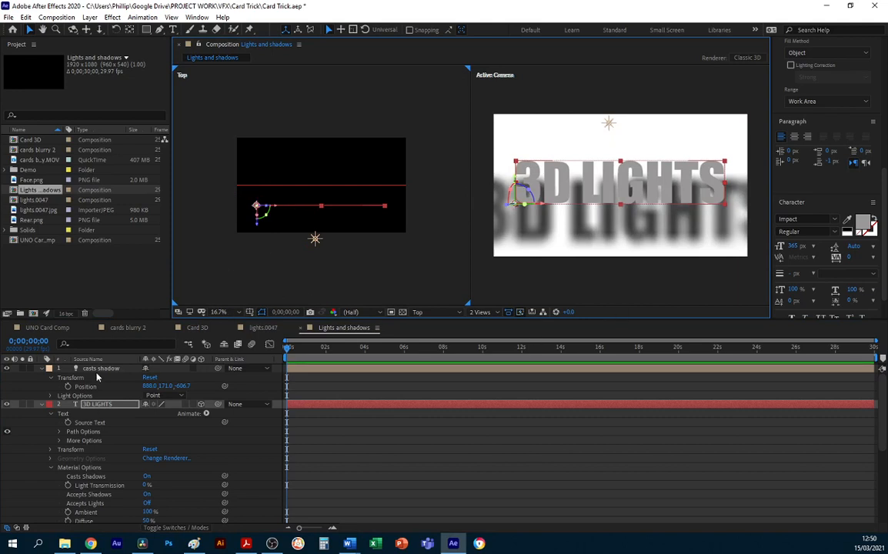
pyautogui.doubleClick(94, 368)
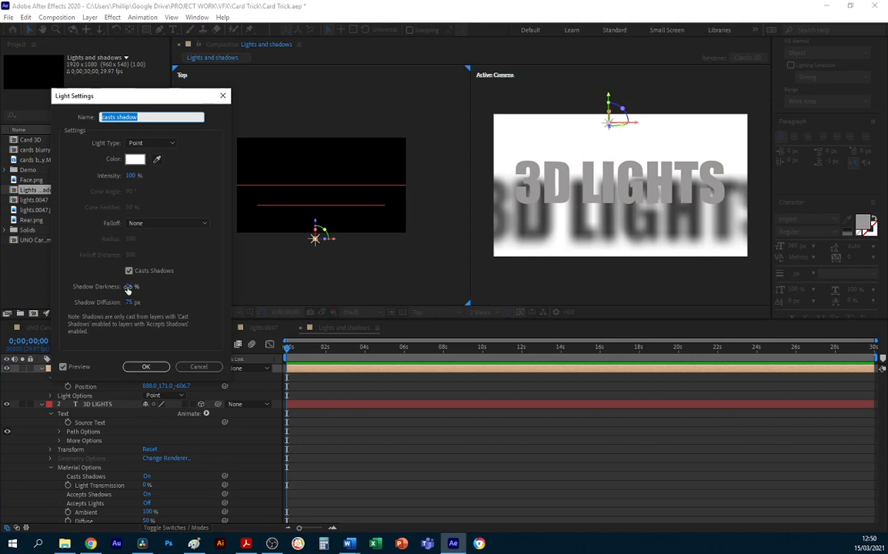
pyautogui.moveTo(129, 288); pyautogui.dragTo(121, 287)
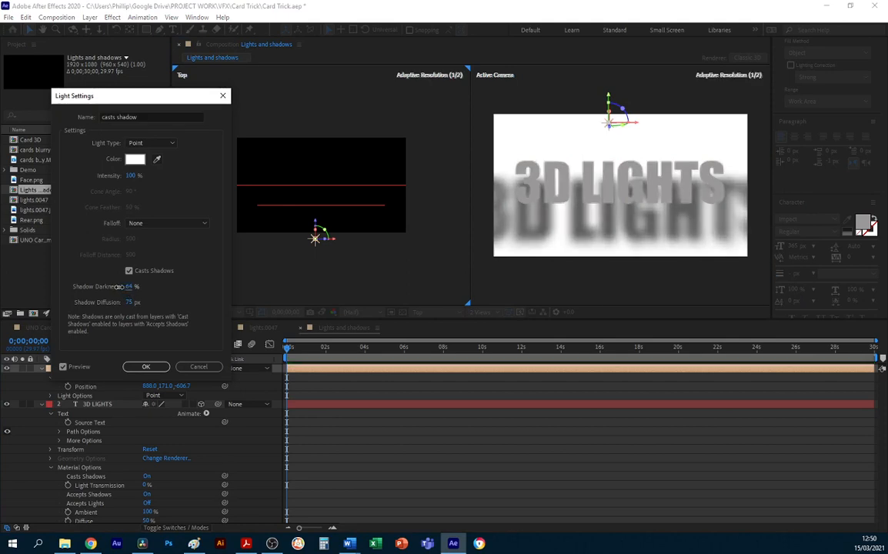
pyautogui.click(144, 367)
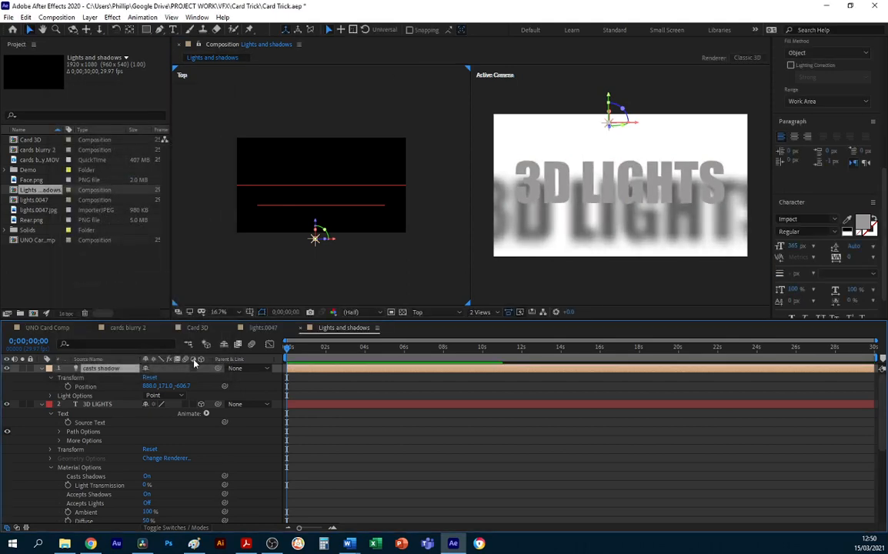
# Change the 3D LIGHTS text's fill colour to bright blue (0303FD), apply it and deselect the text.
pyautogui.click(582, 174)
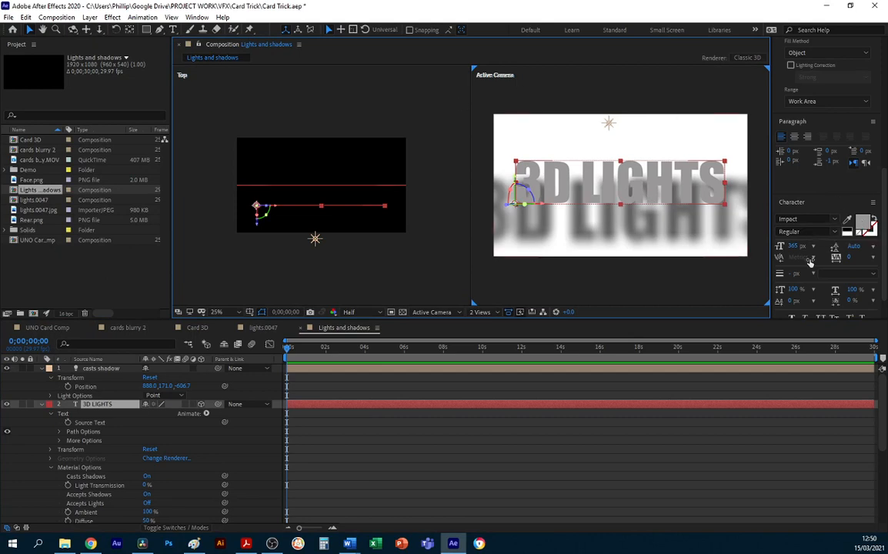
pyautogui.click(862, 223)
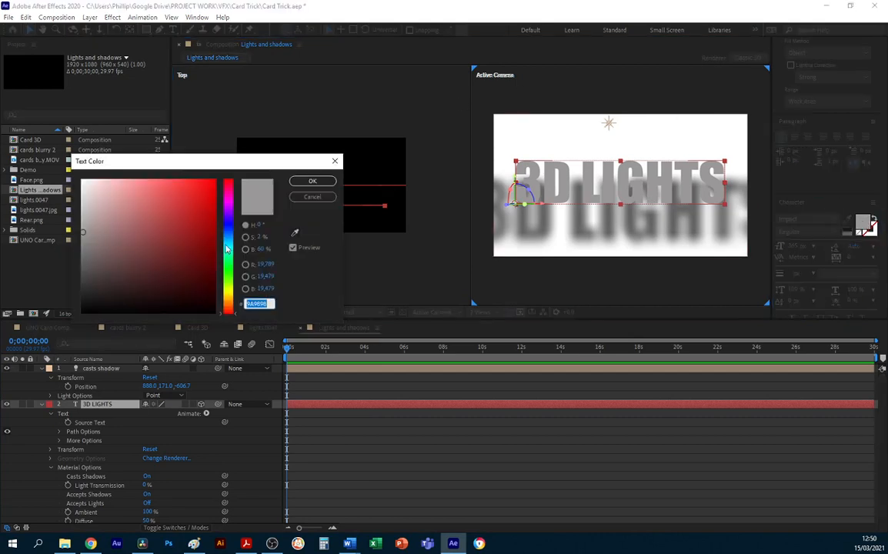
pyautogui.click(227, 223)
pyautogui.click(213, 180)
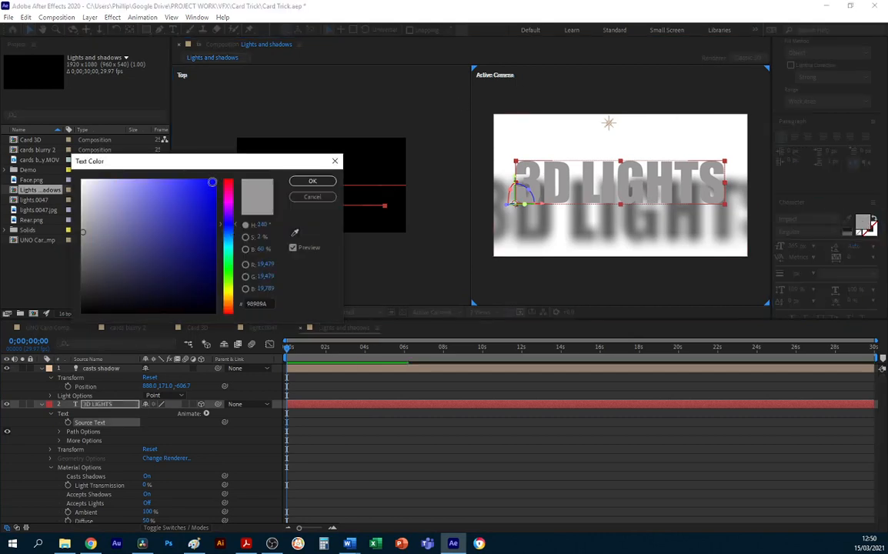
pyautogui.click(310, 182)
pyautogui.click(592, 298)
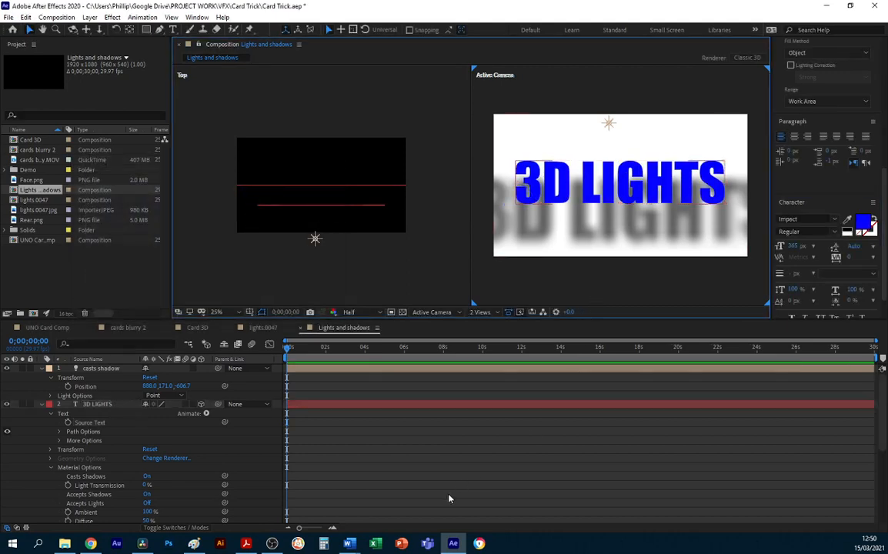